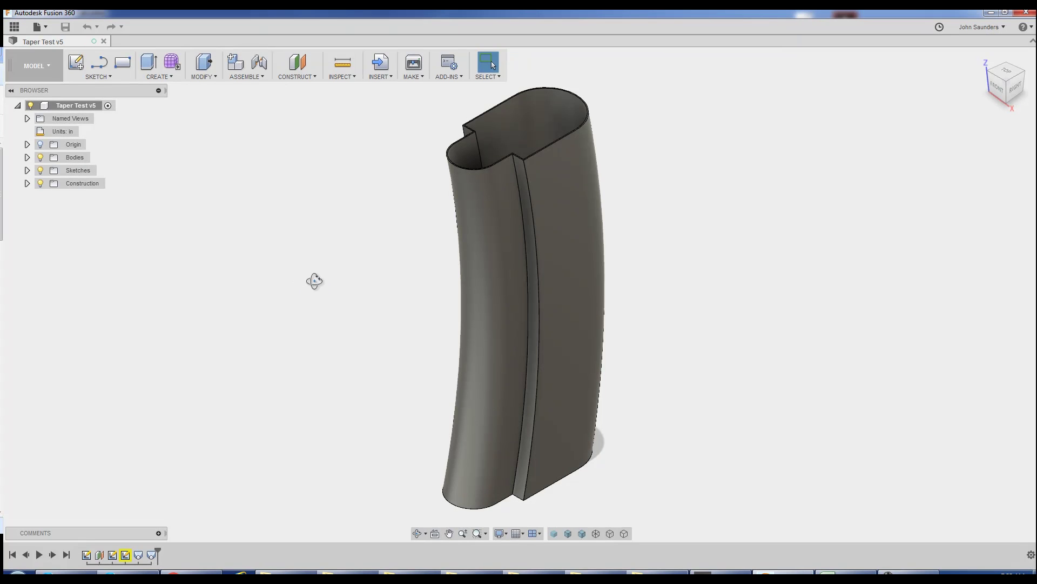
- Examine the curved tapered tube's profile and wall thickness at both its upper and lower open ends
scroll(335, 291, "up", 2)
middle_click_drag(335, 319, 218, 296)
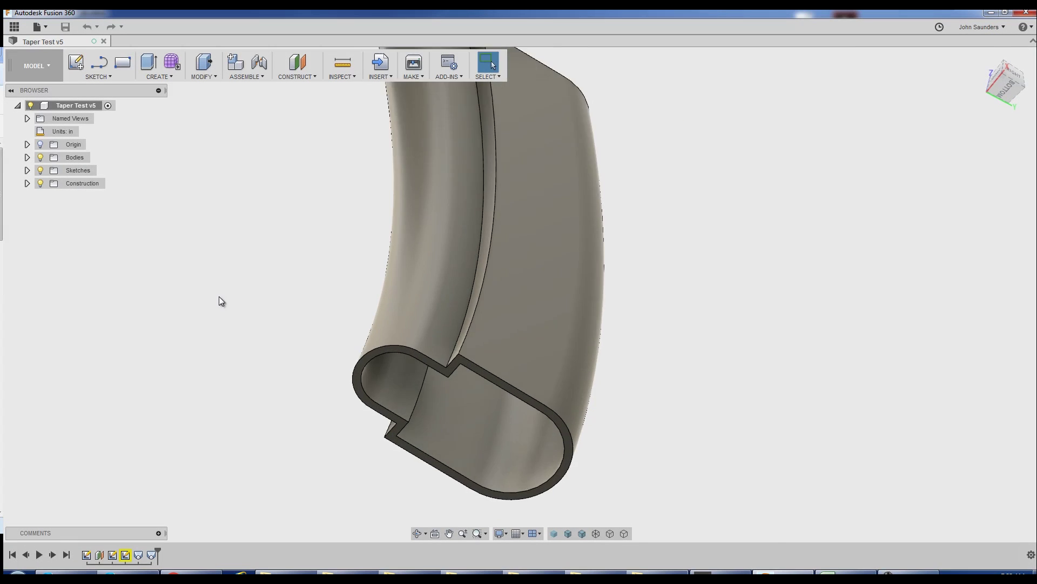
scroll(264, 357, "up", 3)
left_click(543, 361)
scroll(434, 300, "down", 3)
middle_click_drag(400, 233, 381, 411, "shift")
scroll(648, 178, "up", 6)
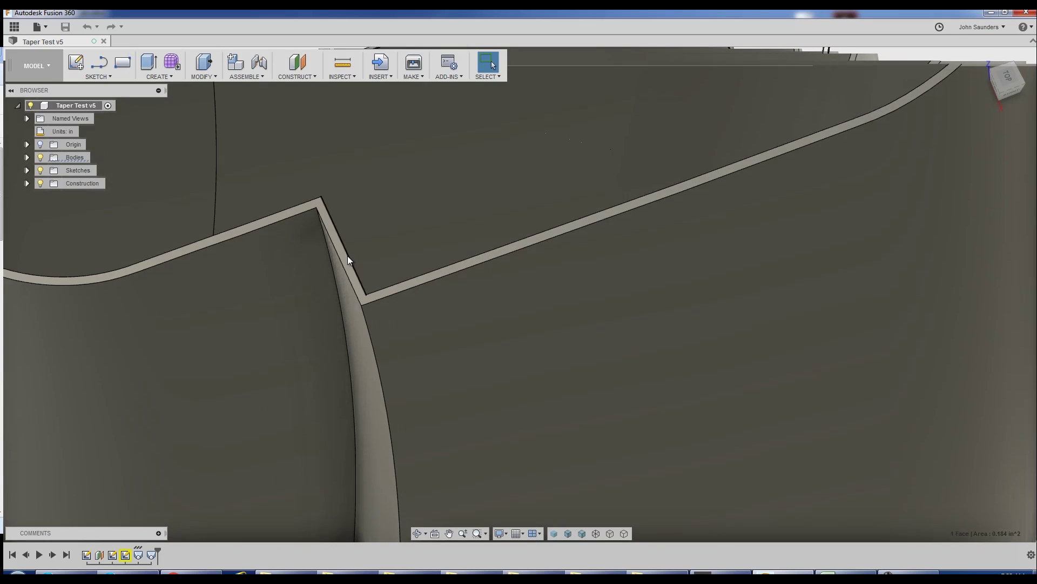
left_click(376, 291)
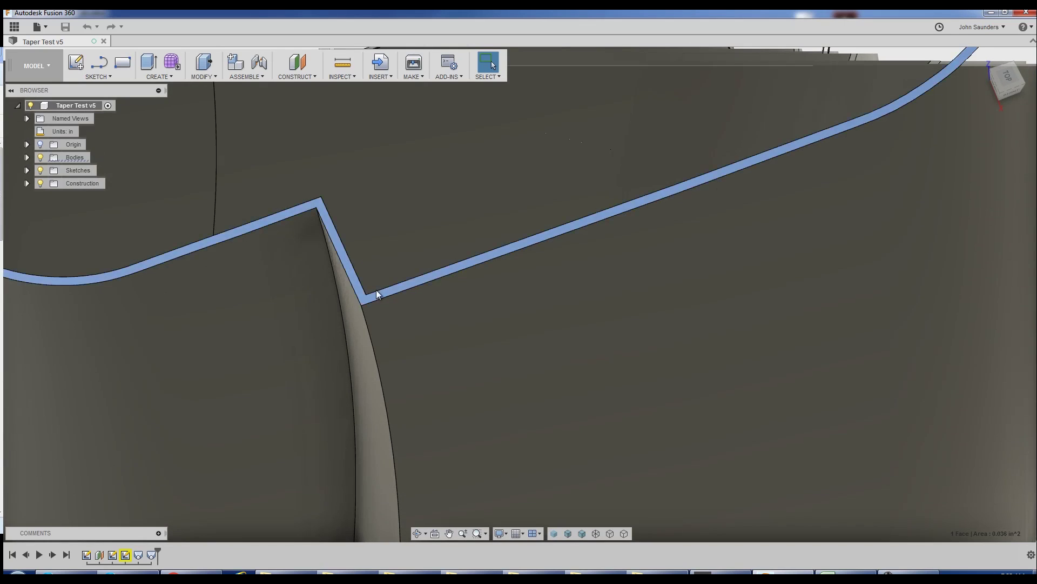
scroll(384, 291, "down", 8)
middle_click_drag(394, 294, 301, 265, "shift")
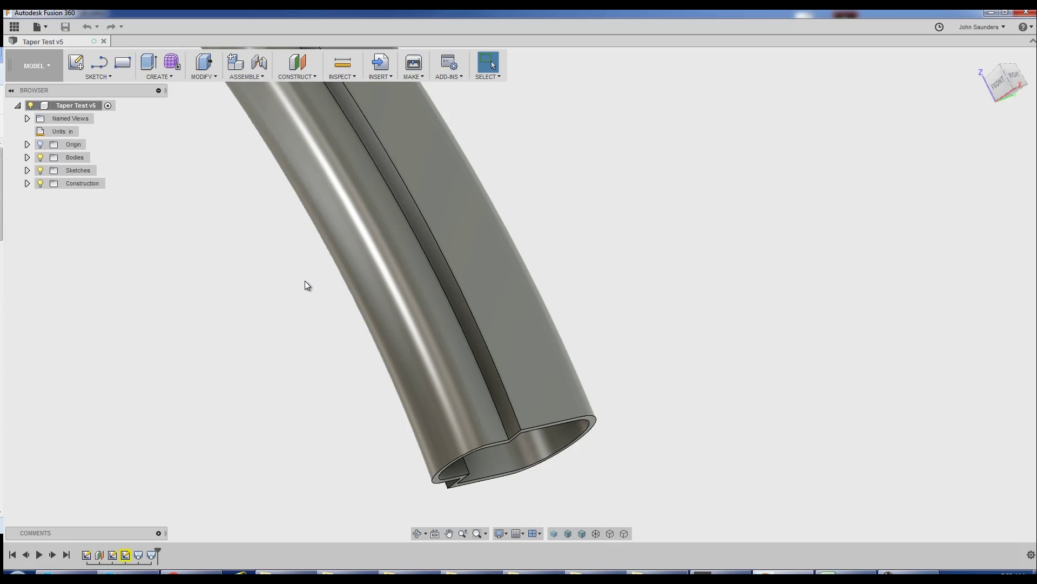
mouse_move(305, 280)
middle_mouse_down("shift")
mouse_move(304, 270)
mouse_move(306, 291)
middle_mouse_up("shift")
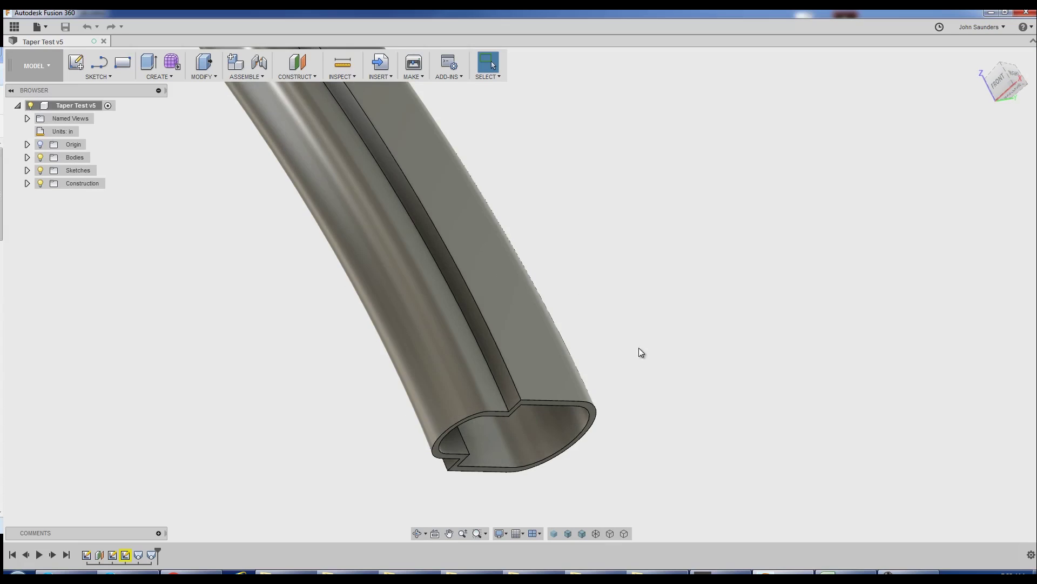
middle_click_drag(638, 348, 645, 317)
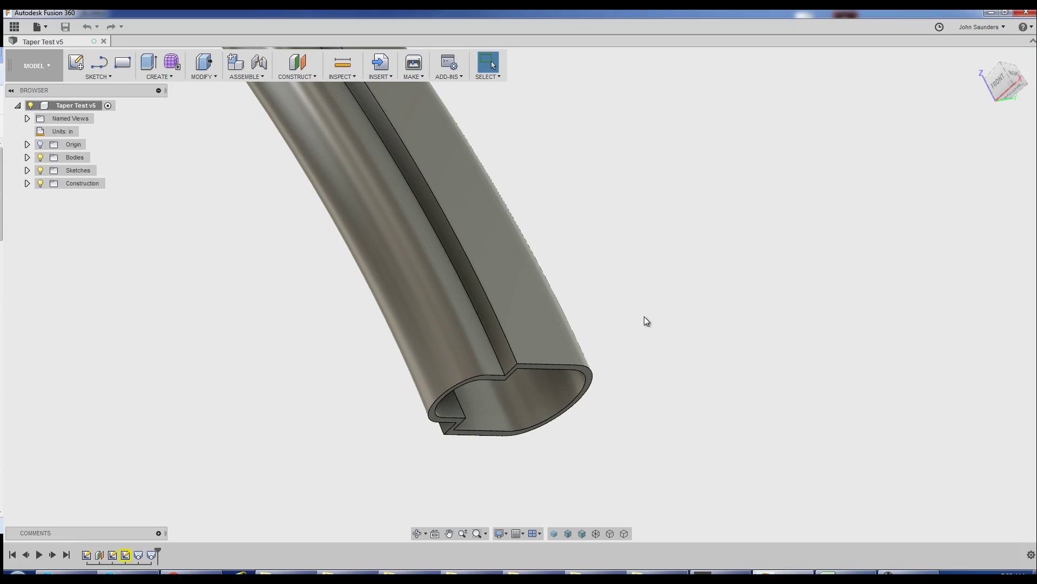
mouse_move(644, 316)
middle_mouse_down("shift")
mouse_move(639, 305)
mouse_move(631, 318)
middle_mouse_up("shift")
scroll(631, 318, "up", 2)
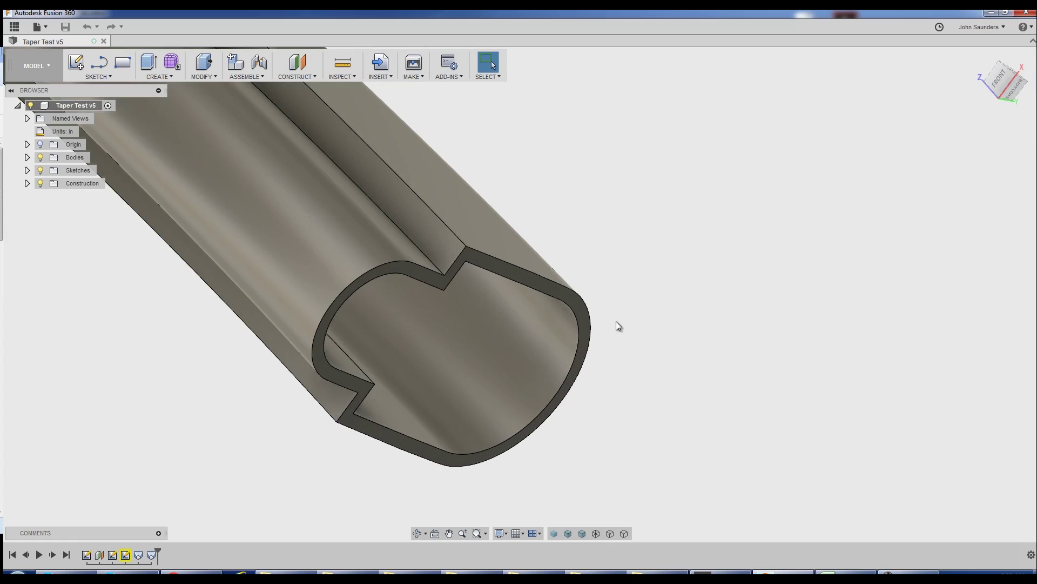
- Project the lower end face's inner and outer outlines into a new sketch on the XY plane, toggling body visibility to check the profile
left_click(577, 304)
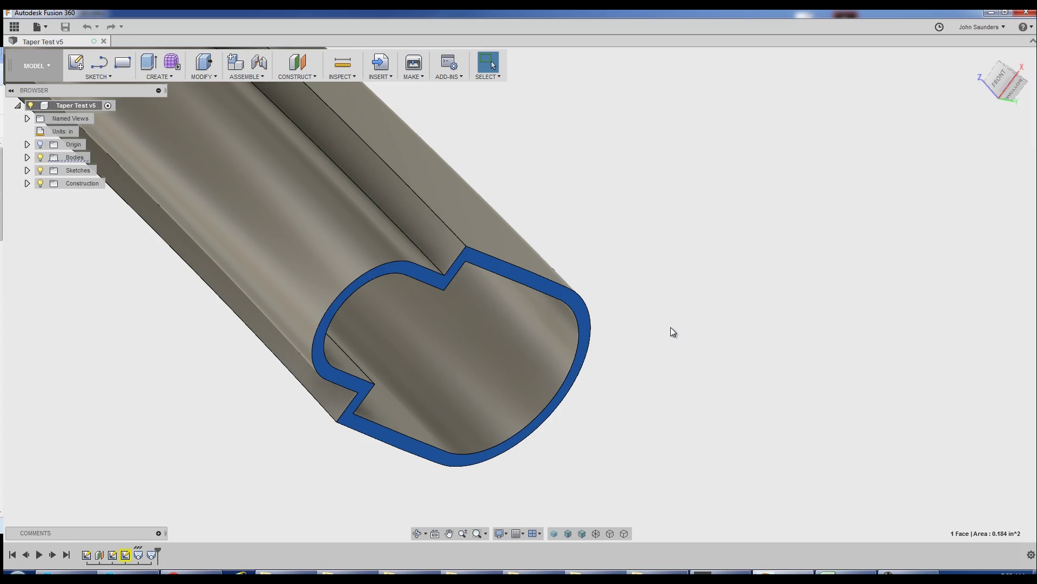
left_click(154, 384)
key("p")
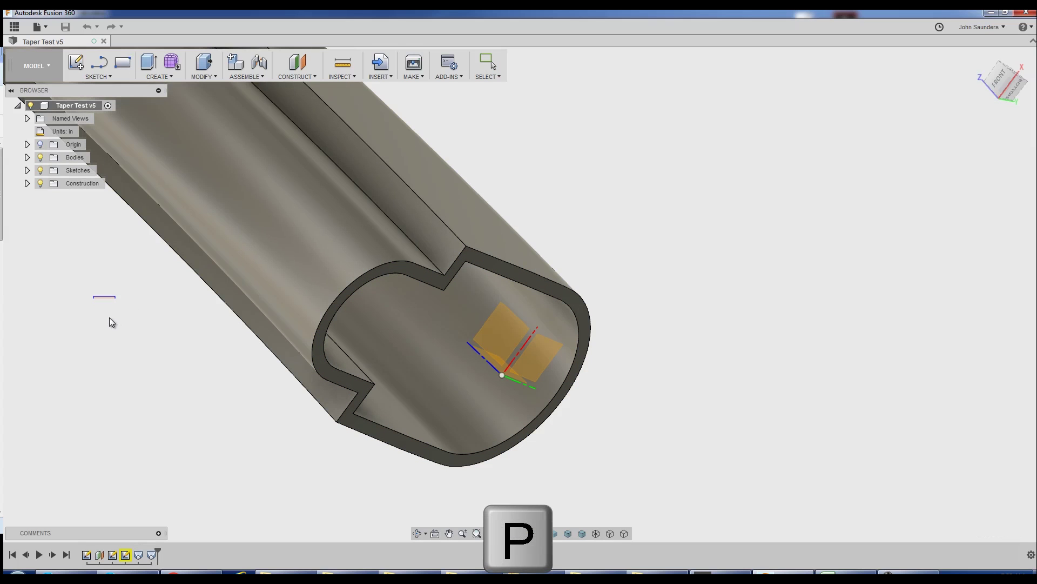
left_click(539, 354)
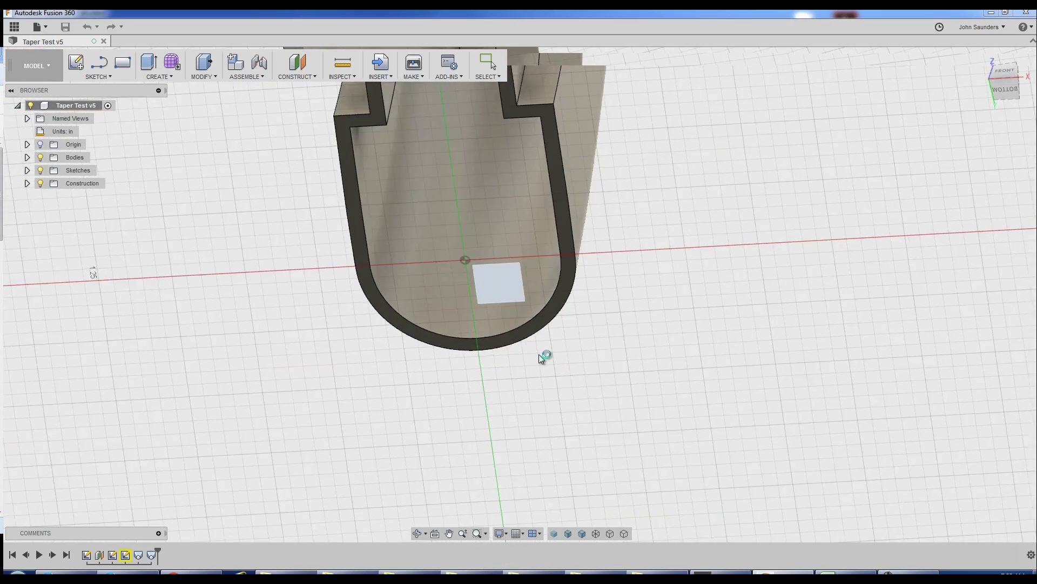
left_click(592, 281)
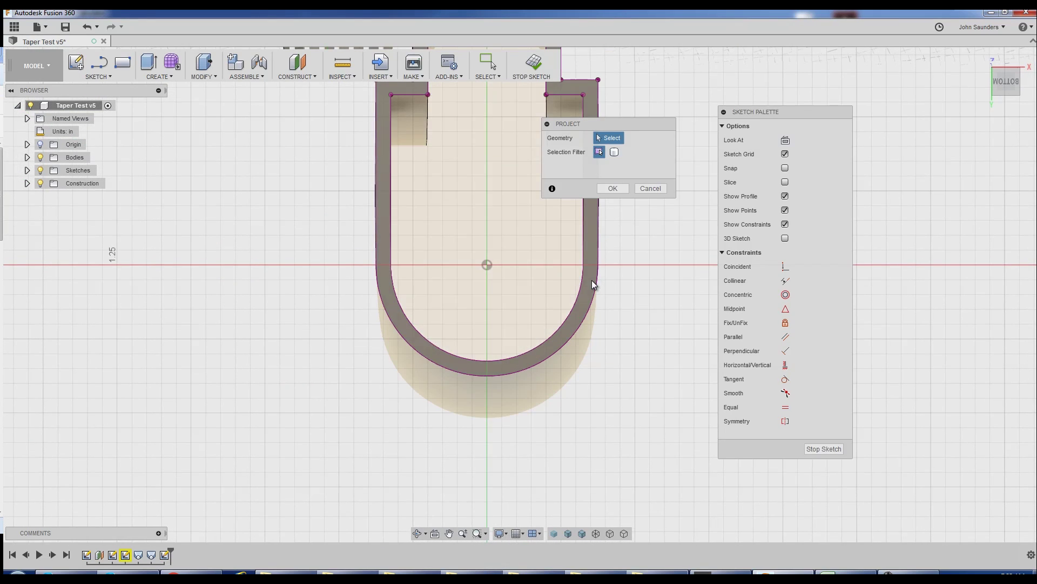
scroll(242, 424, "down", 2)
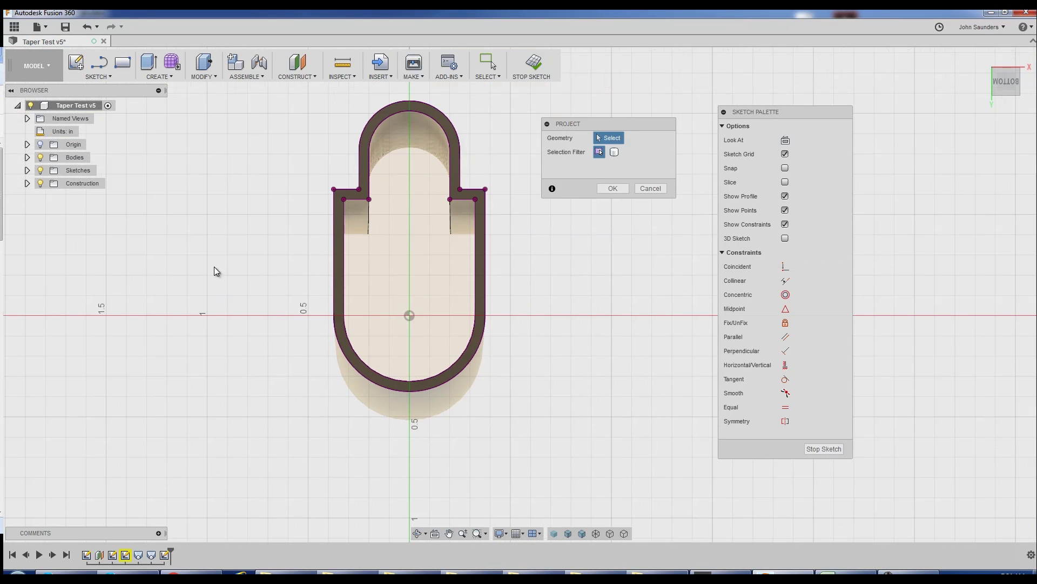
left_click(41, 157)
middle_click_drag(212, 271, 305, 246, "shift")
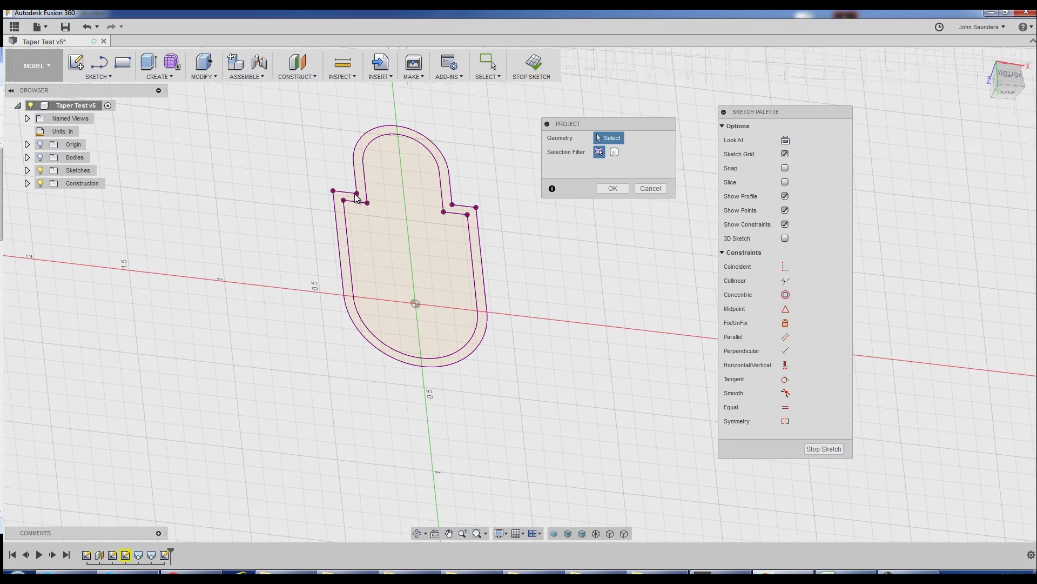
left_click(40, 157)
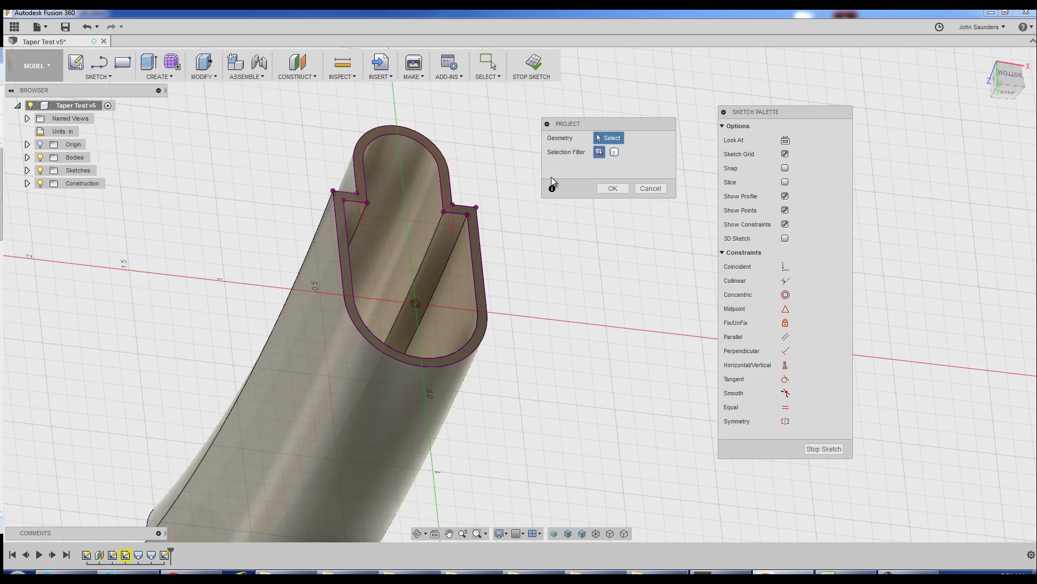
left_click(612, 188)
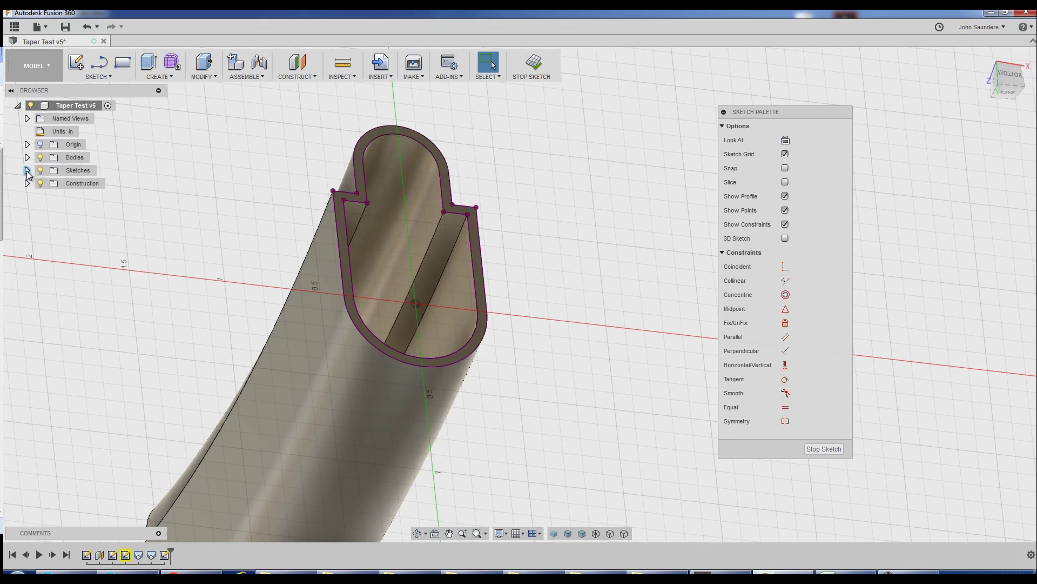
- Export Sketch4 as FF Taper Demo.dxf, replacing the existing file, and close the Taper Test design
left_click(27, 170)
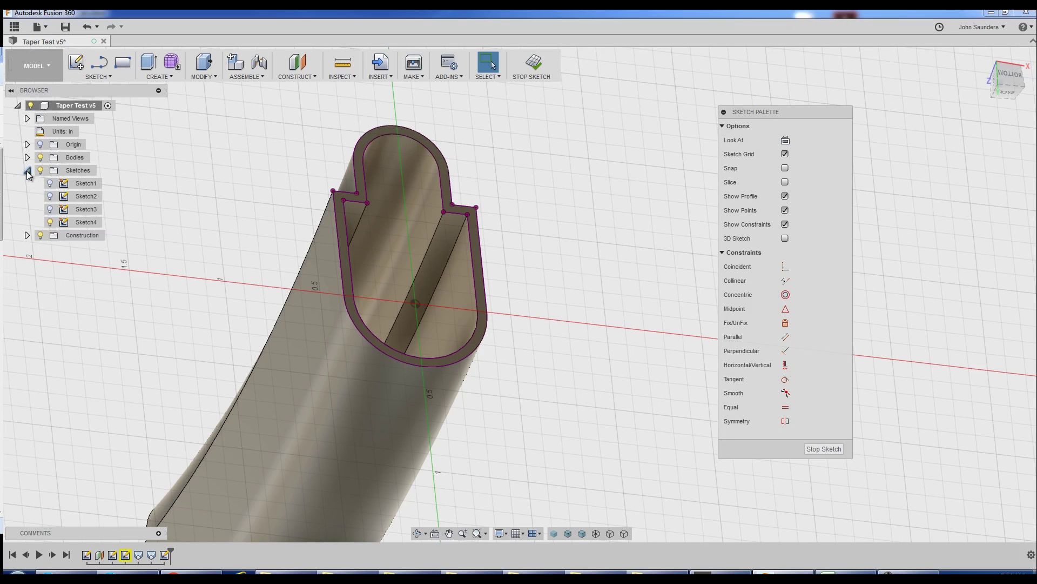
left_click(83, 223)
right_click(83, 225)
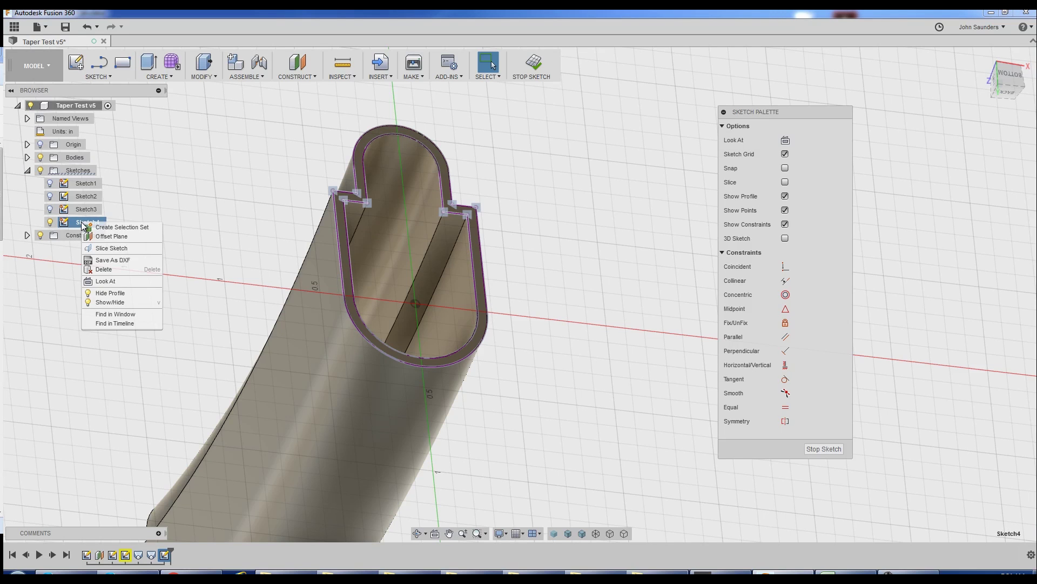
left_click(117, 260)
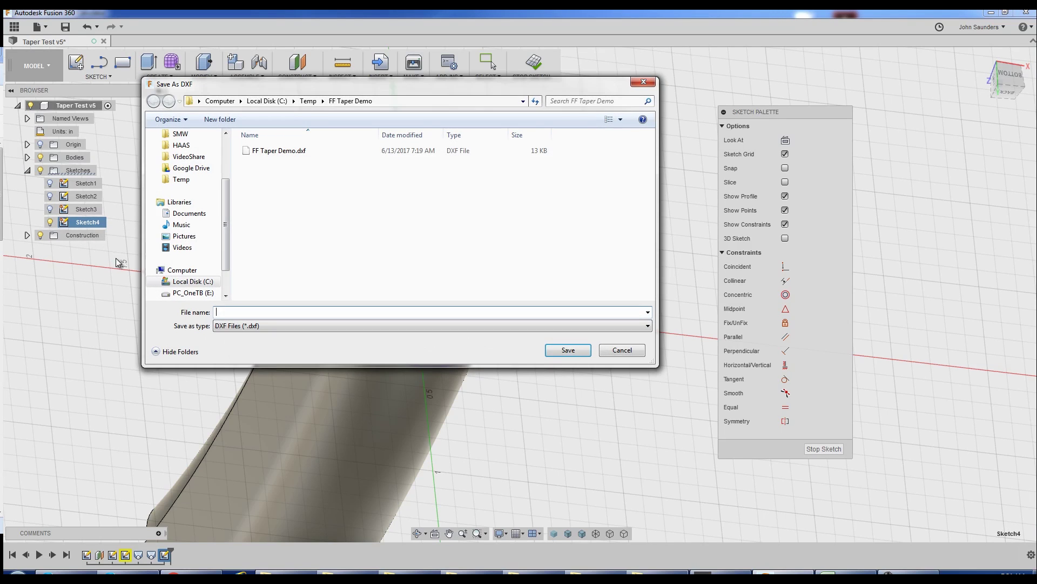
double_click(294, 150)
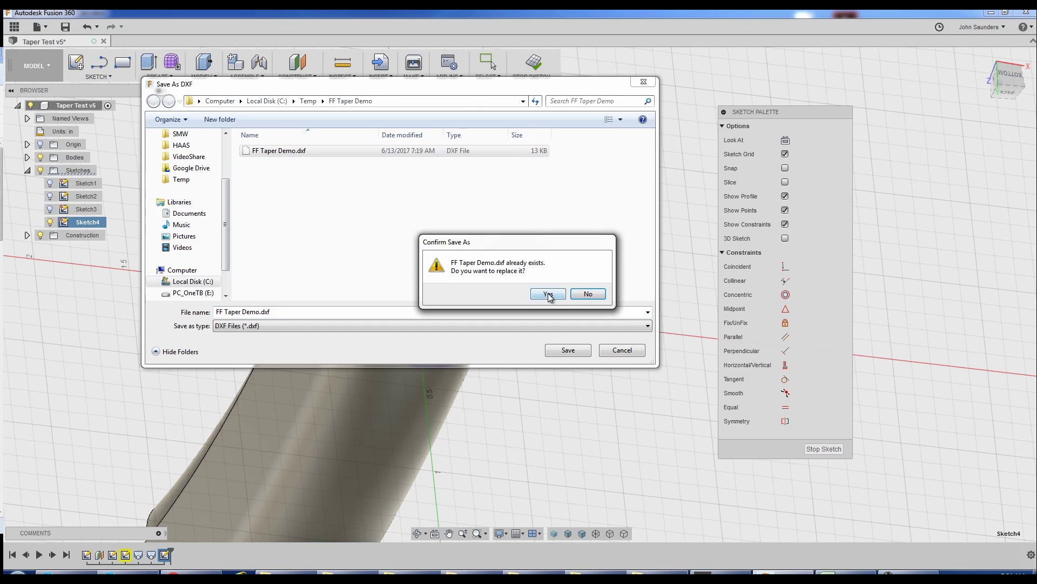
left_click(548, 294)
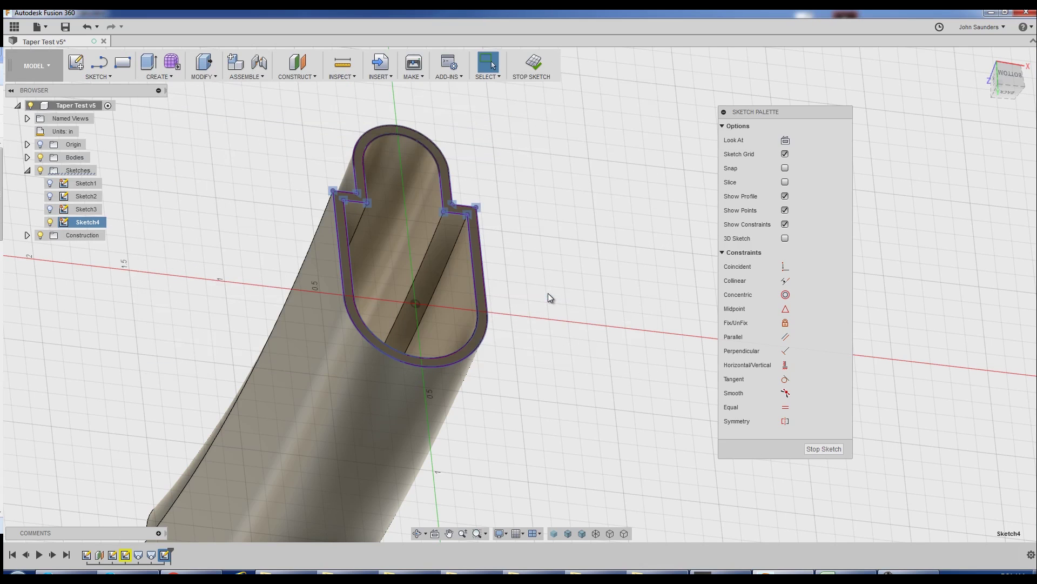
left_click(104, 42)
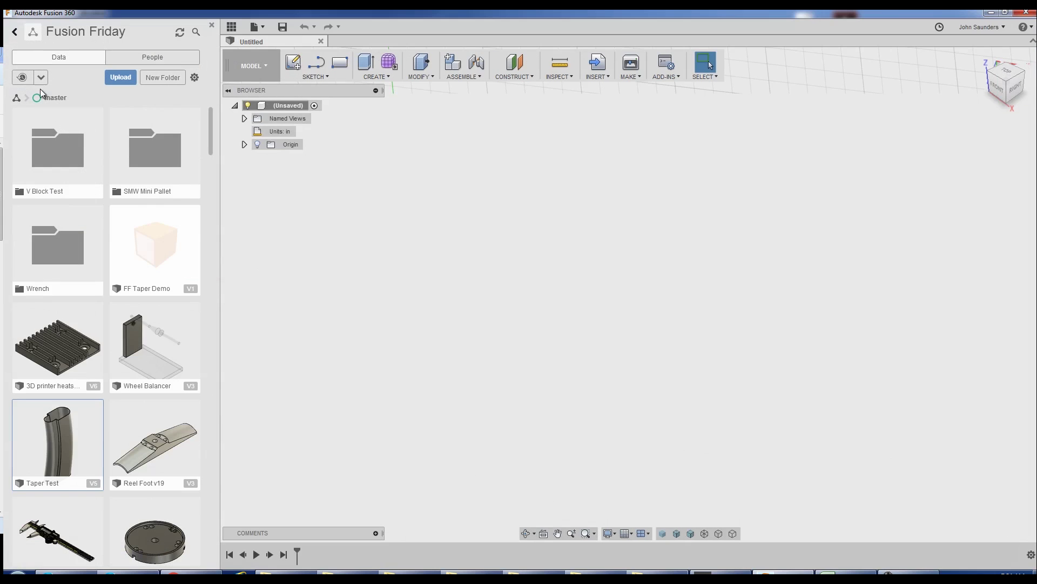
- Upload FF Taper Demo.dxf to the master folder of the Fusion Friday project and open the FF Taper Demo design
left_click(120, 78)
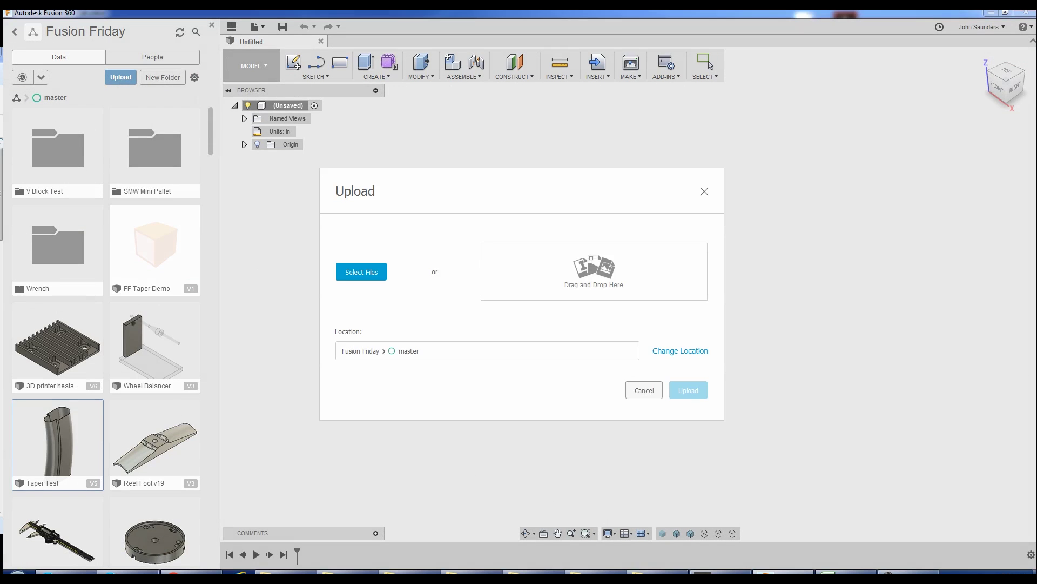
left_click(359, 270)
left_click_drag(371, 258, 412, 276)
left_click(410, 348)
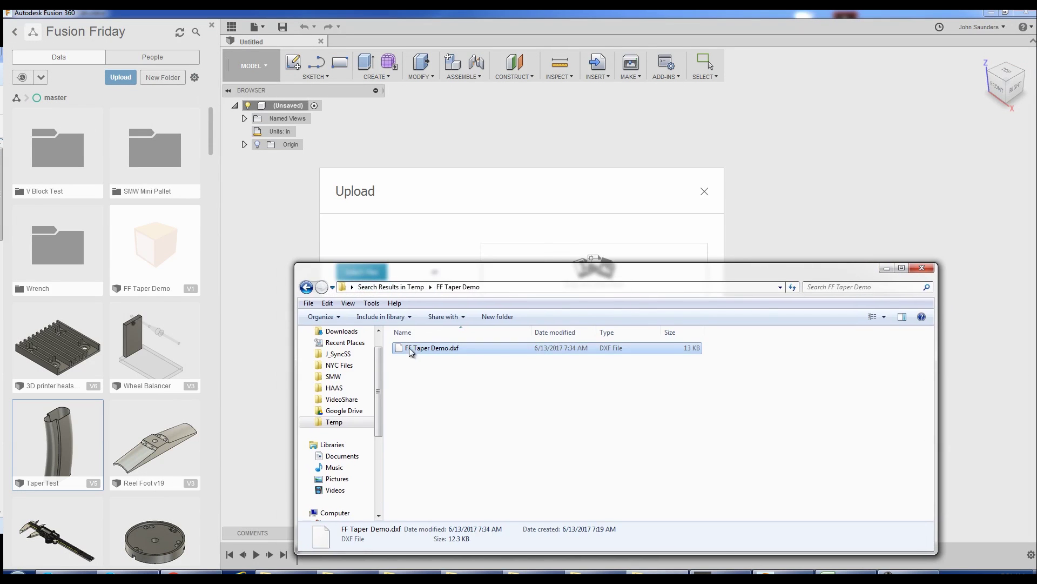
double_click(410, 348)
left_click(688, 518)
left_click(718, 423)
key("Escape")
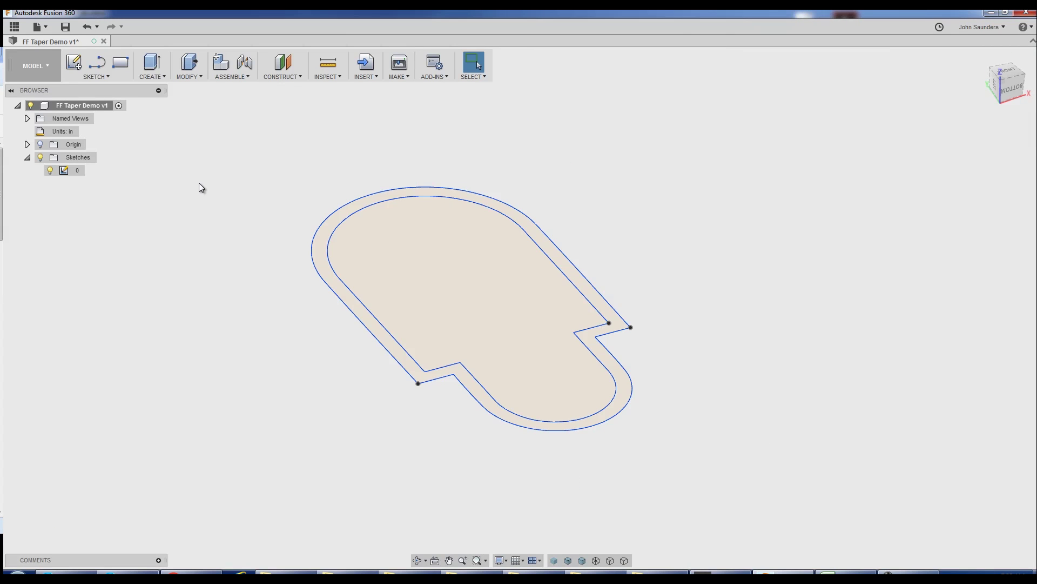
- Turn on design history capture for FF Taper Demo and add a new component named Tapered Loft
right_click(86, 105)
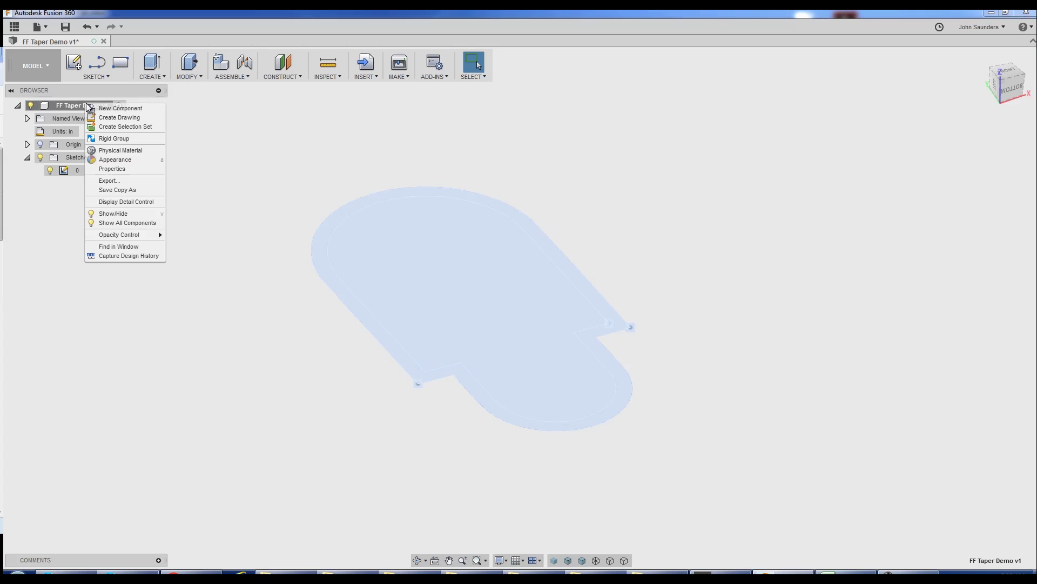
left_click(127, 255)
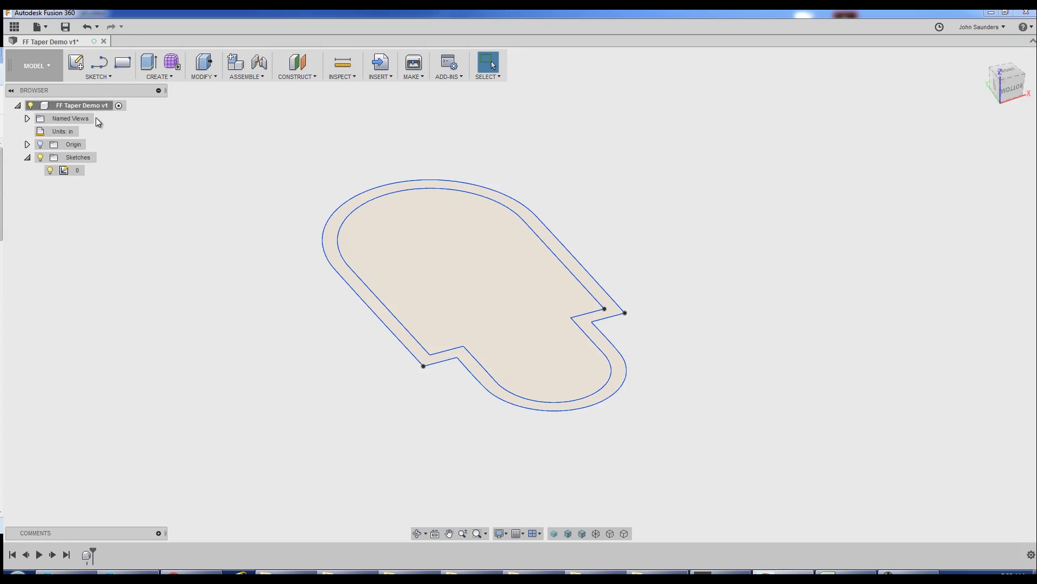
right_click(83, 108)
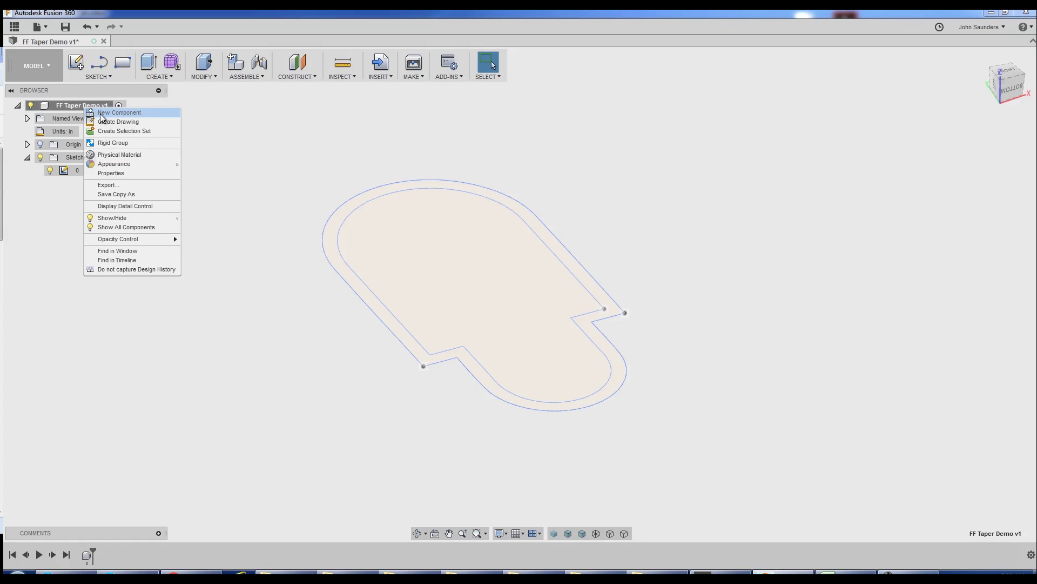
left_click(102, 113)
double_click(88, 184)
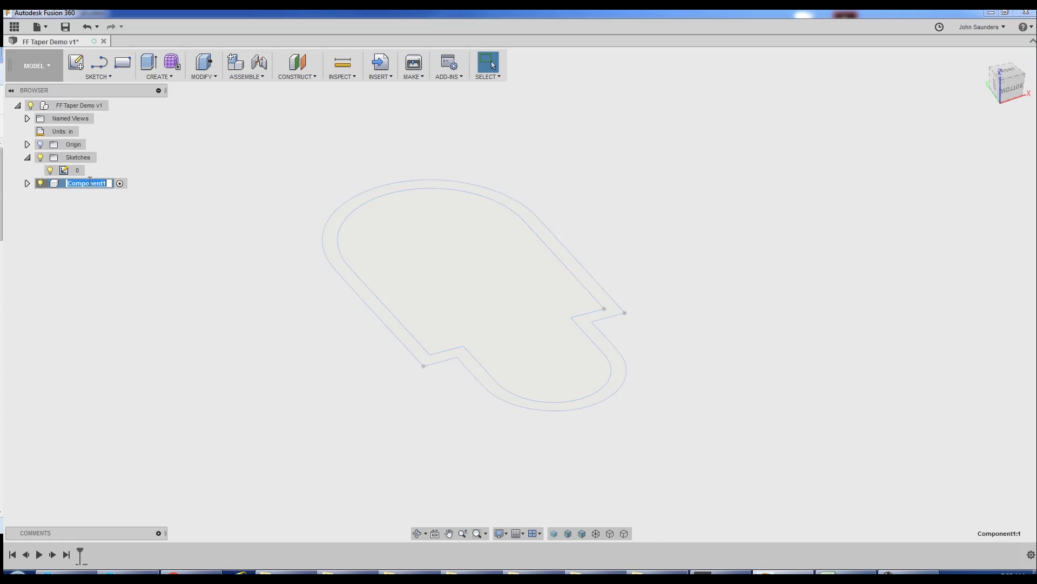
type("Tapered Loft")
key("Return")
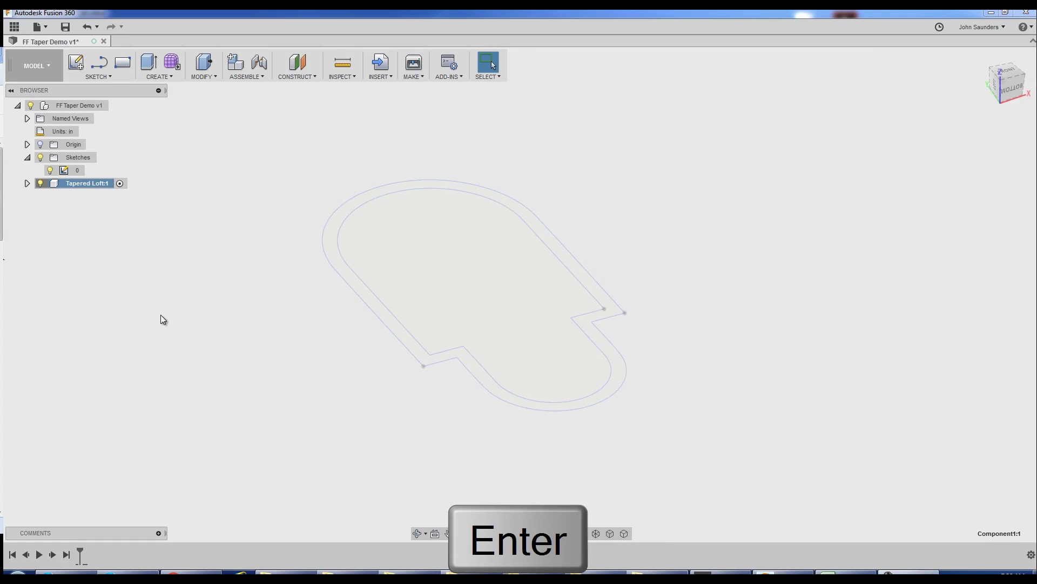
- Activate the root component, try moving the imported sketch's unconstrained lines, and undo the moves
double_click(83, 105)
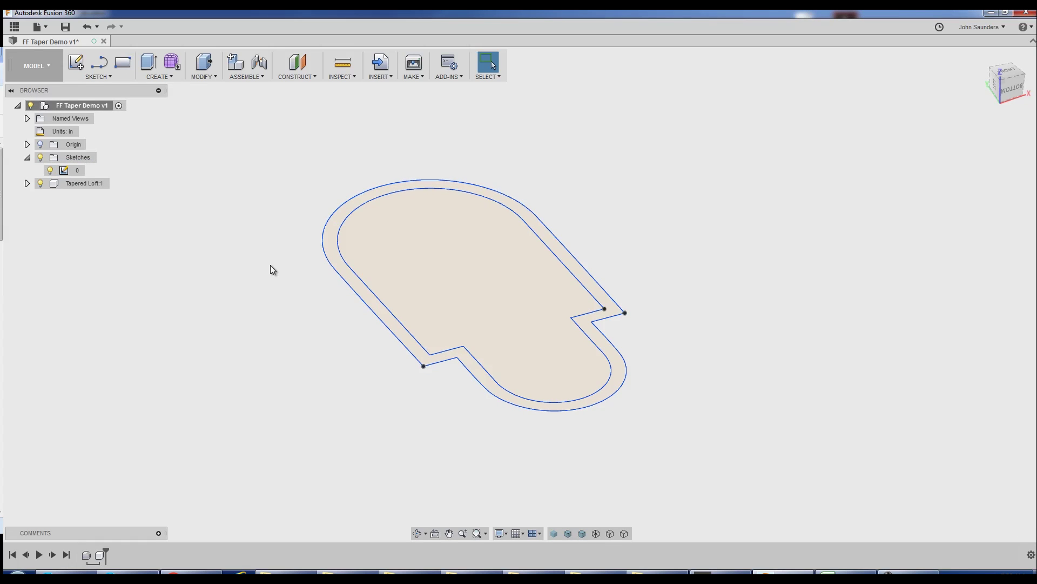
left_click_drag(342, 291, 255, 241)
key("ctrl+z")
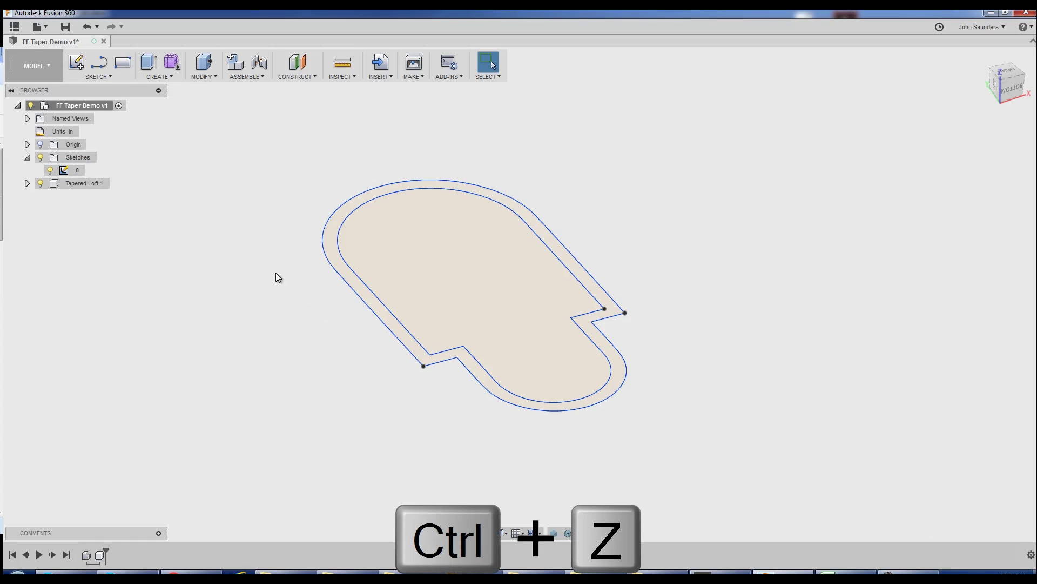
left_click_drag(350, 268, 380, 205)
key("ctrl+z")
right_click(74, 171)
left_click(108, 200)
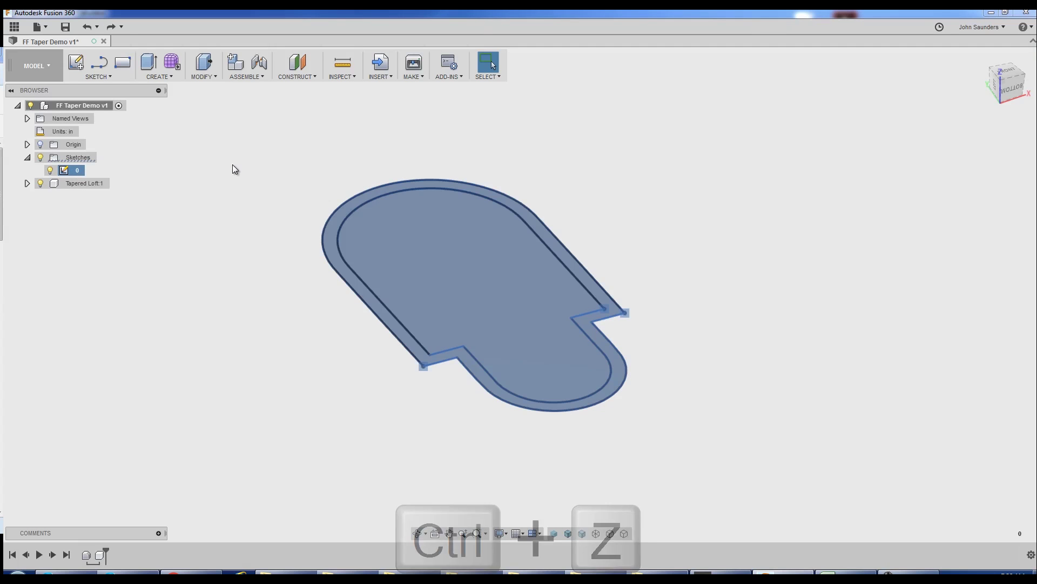
left_click(204, 172)
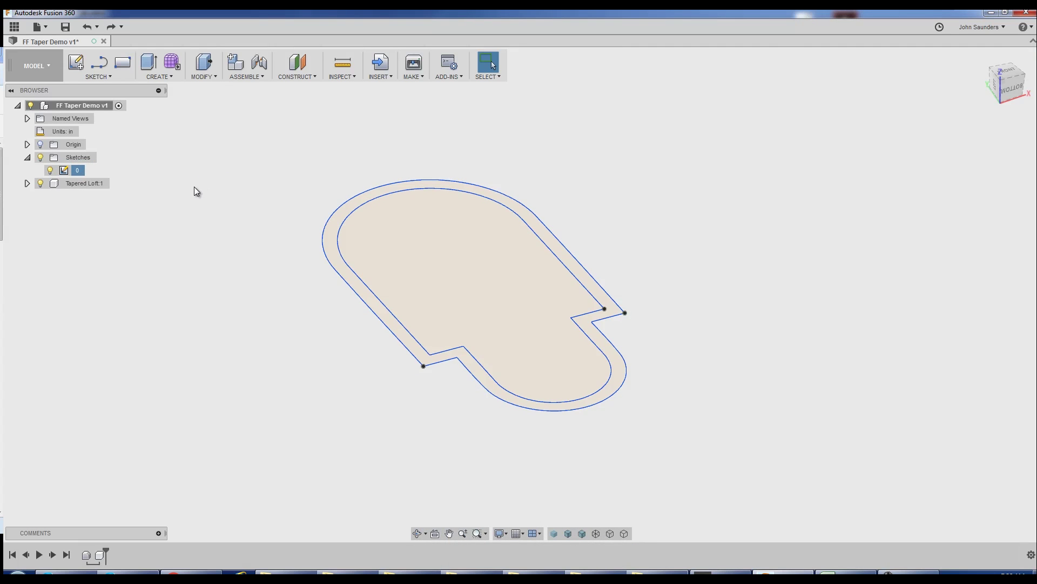
- Expand the Tapered Loft component and make it the active component
left_click(89, 185)
left_click(27, 183)
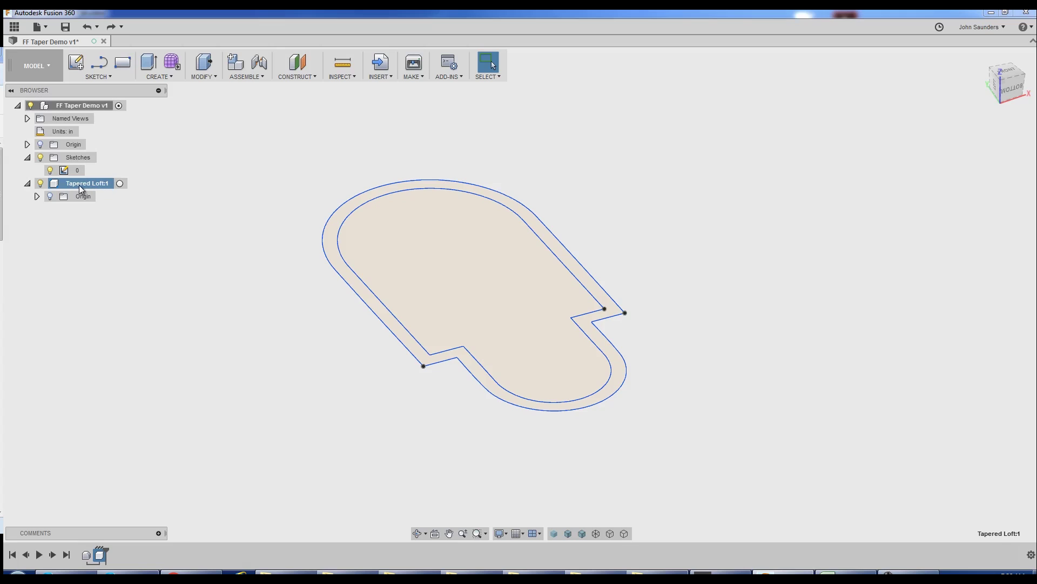
left_click(119, 183)
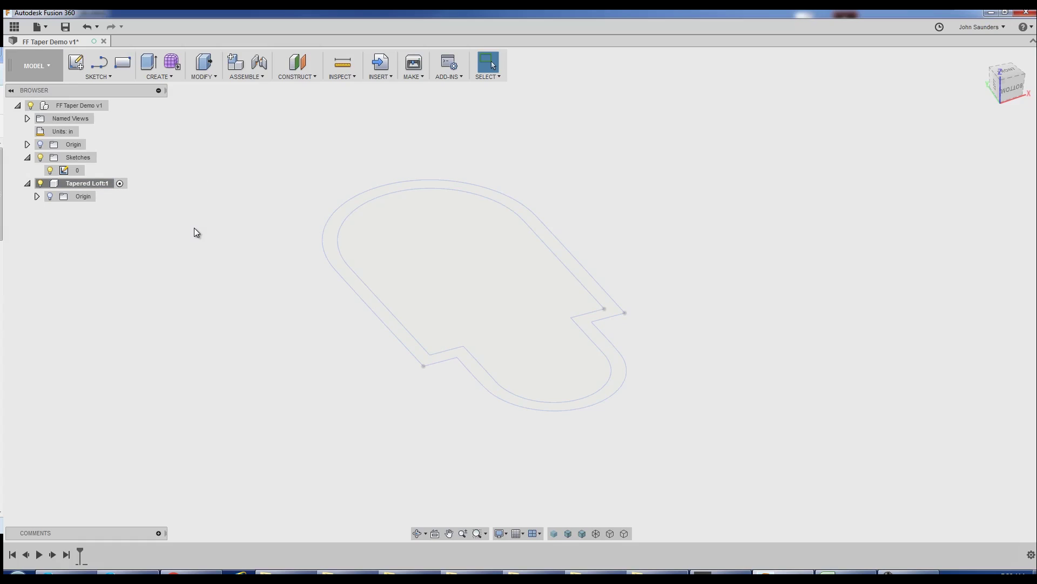
- Project the imported sketch's inner and outer profile curves into a new sketch on the XY plane of Tapered Loft
key("p")
middle_click_drag(193, 228, 203, 346, "shift")
mouse_move(473, 128)
middle_mouse_down("shift")
mouse_move(625, 160)
mouse_move(586, 176)
mouse_move(574, 222)
mouse_move(587, 228)
middle_mouse_up("shift")
left_click(594, 217)
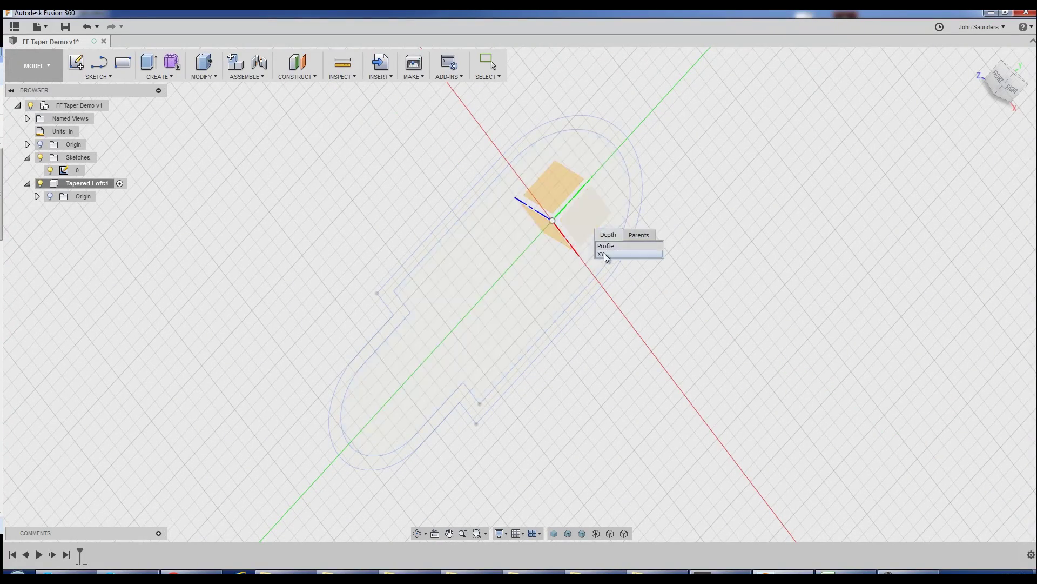
middle_click_drag(689, 375, 537, 294)
left_click(504, 296)
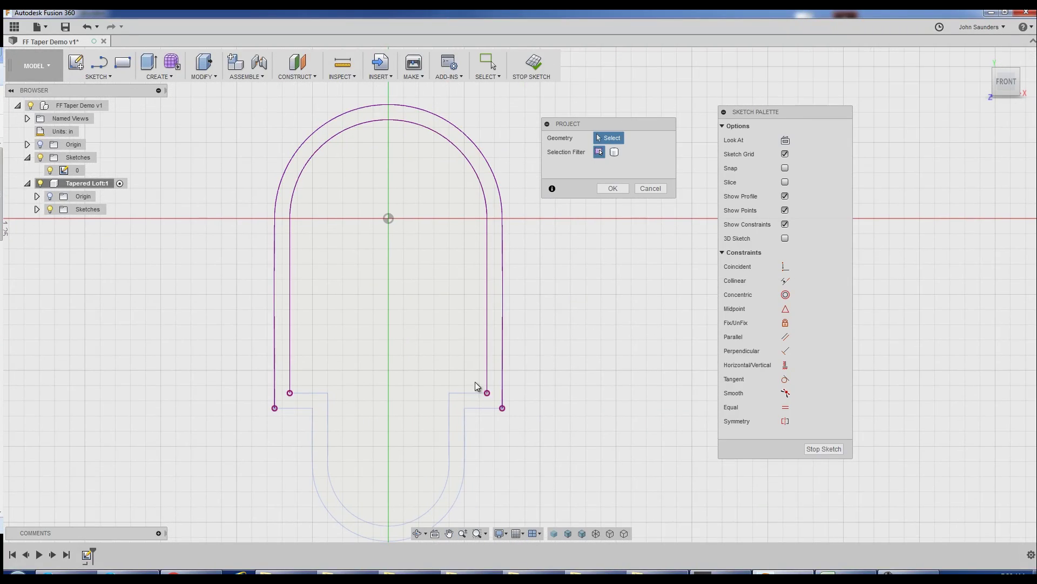
left_click(464, 434)
left_click(449, 433)
left_click(315, 393)
left_click(289, 408)
middle_click_drag(579, 352, 602, 326, "shift")
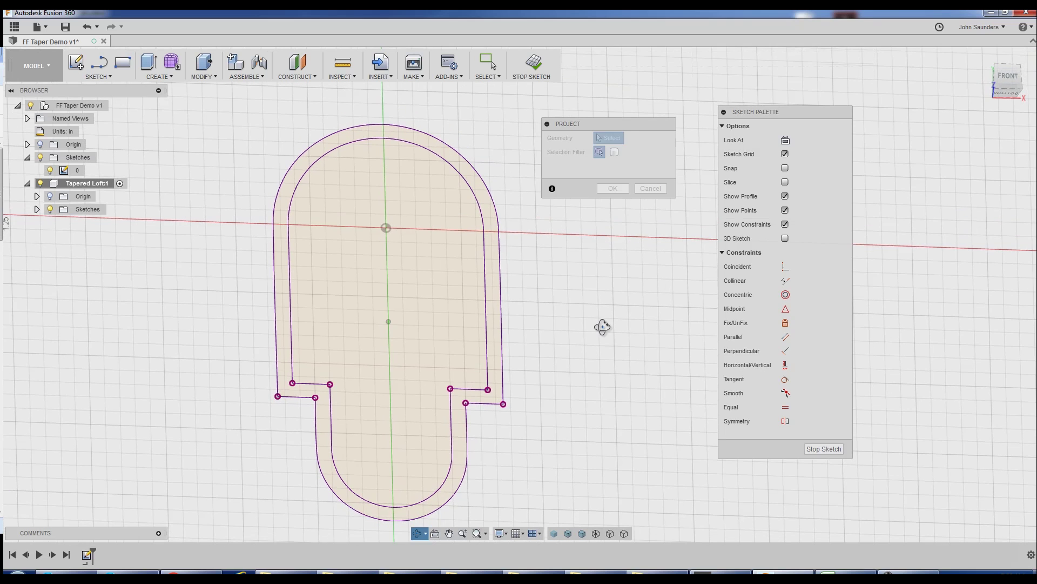
left_click(615, 190)
- Expand Tapered Loft's sketches folder and finish the sketch holding the projected profile
middle_click_drag(108, 286, 160, 228, "shift")
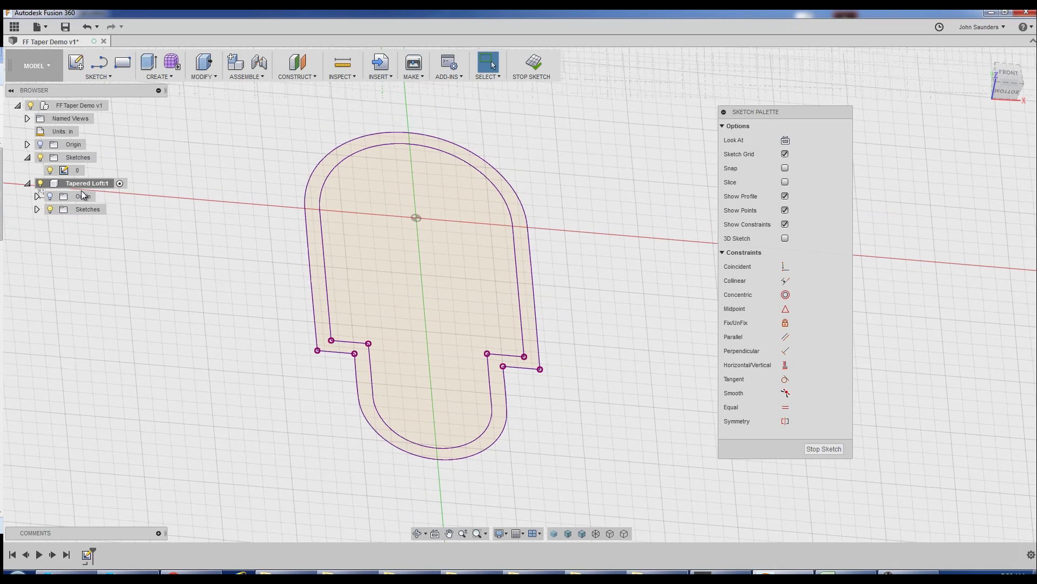
left_click(37, 209)
middle_click_drag(186, 278, 186, 270, "shift")
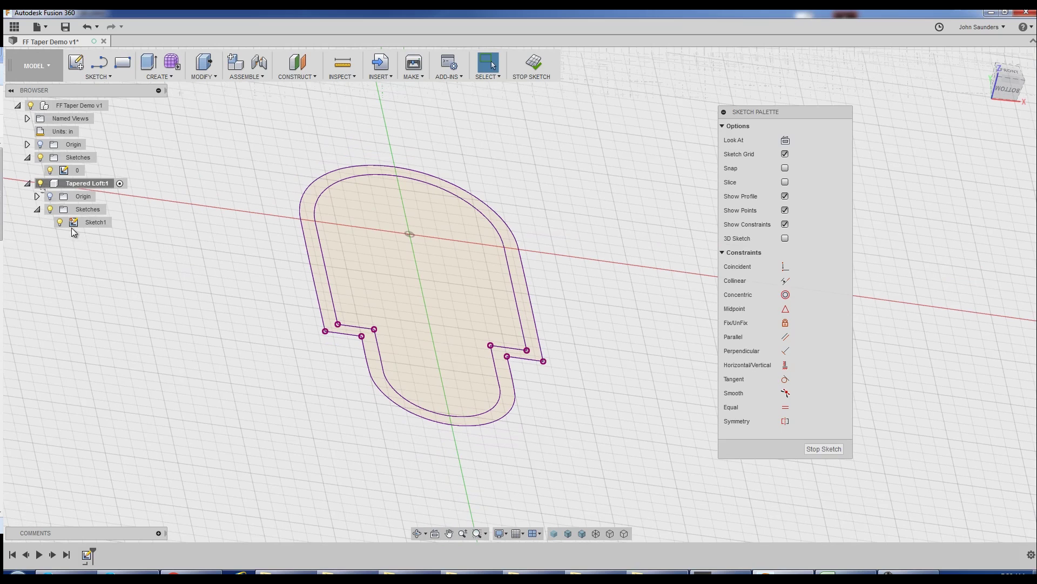
left_click(815, 449)
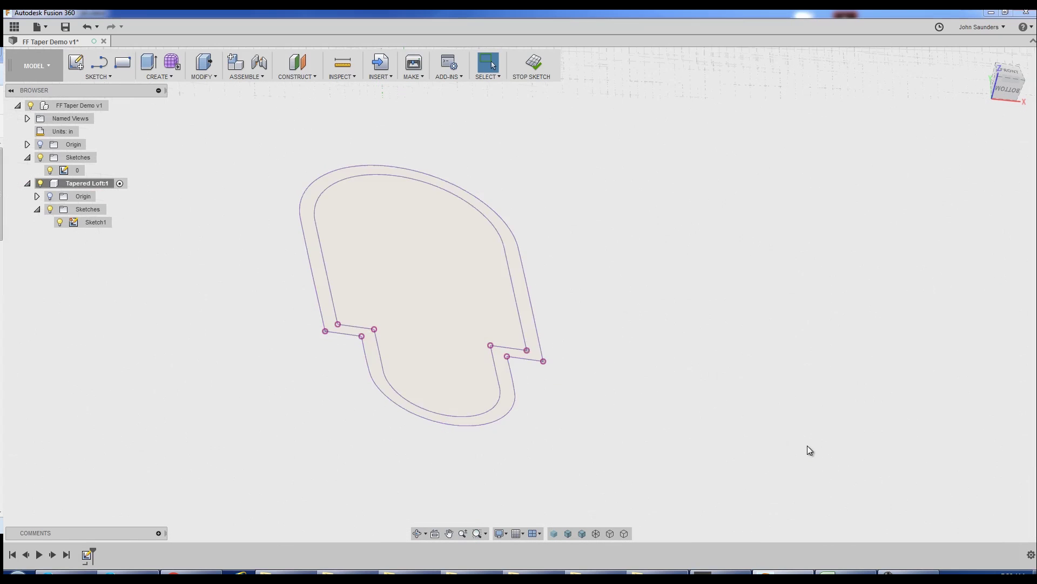
- Hide the imported sketch 0 and reopen Sketch1 of Tapered Loft for editing
left_click(67, 171)
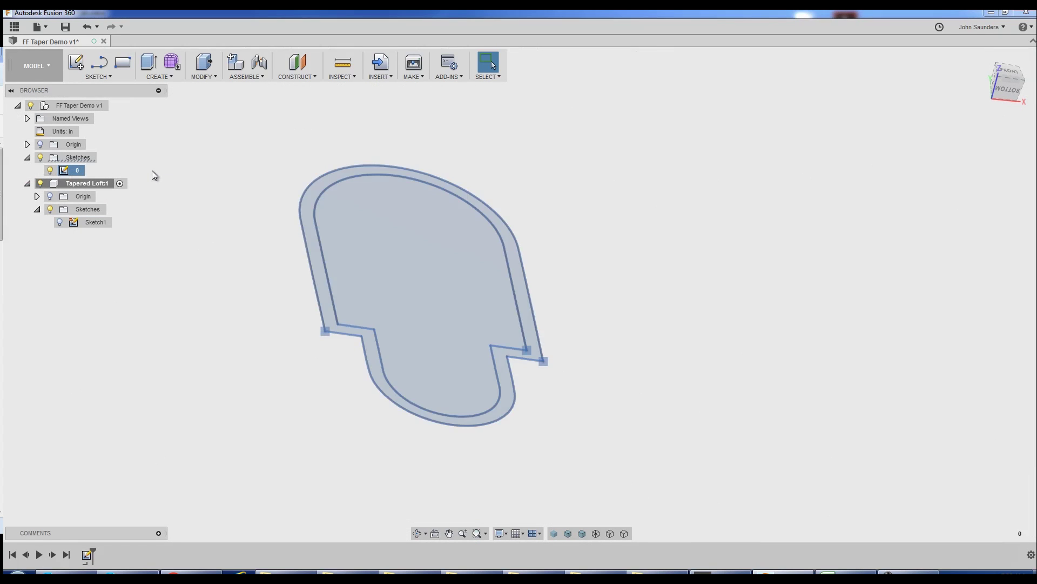
left_click(174, 179)
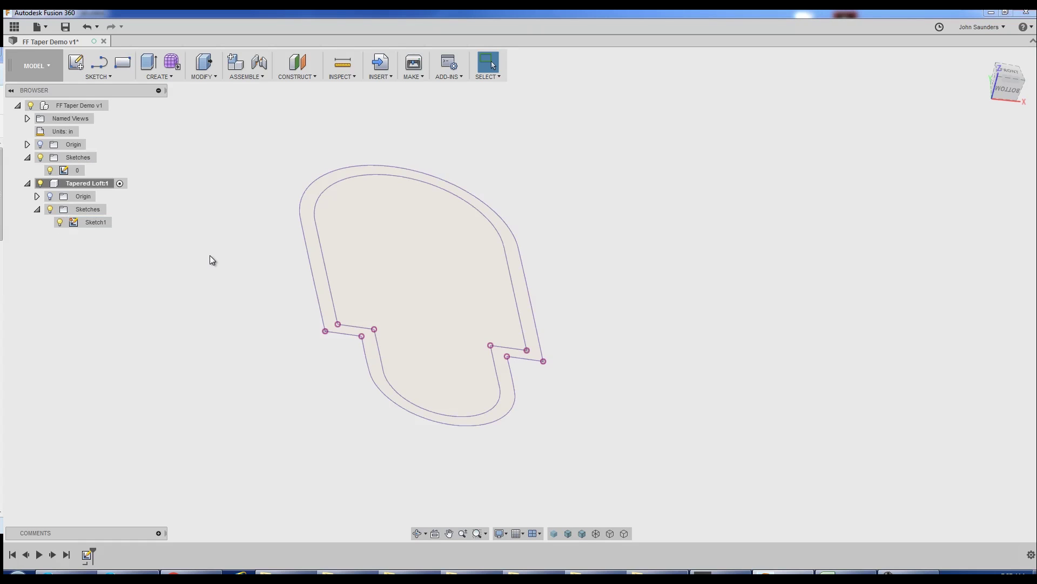
right_click(101, 222)
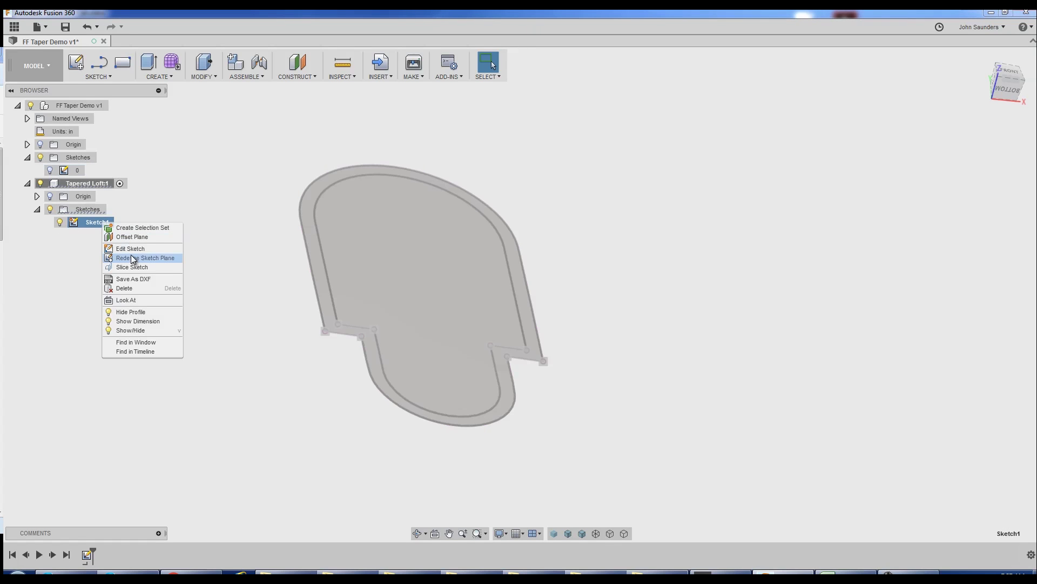
left_click(128, 252)
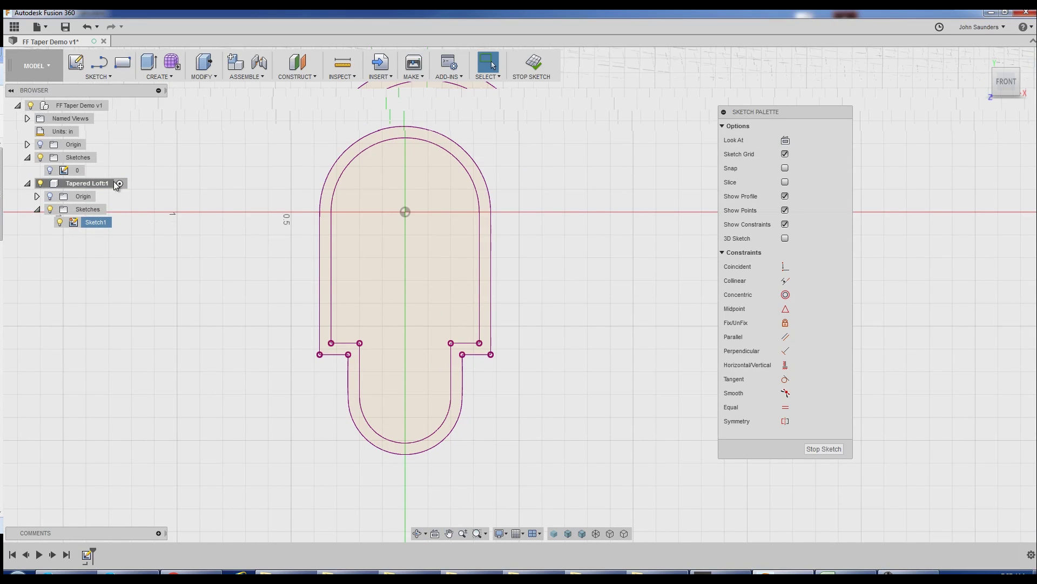
left_click(155, 149)
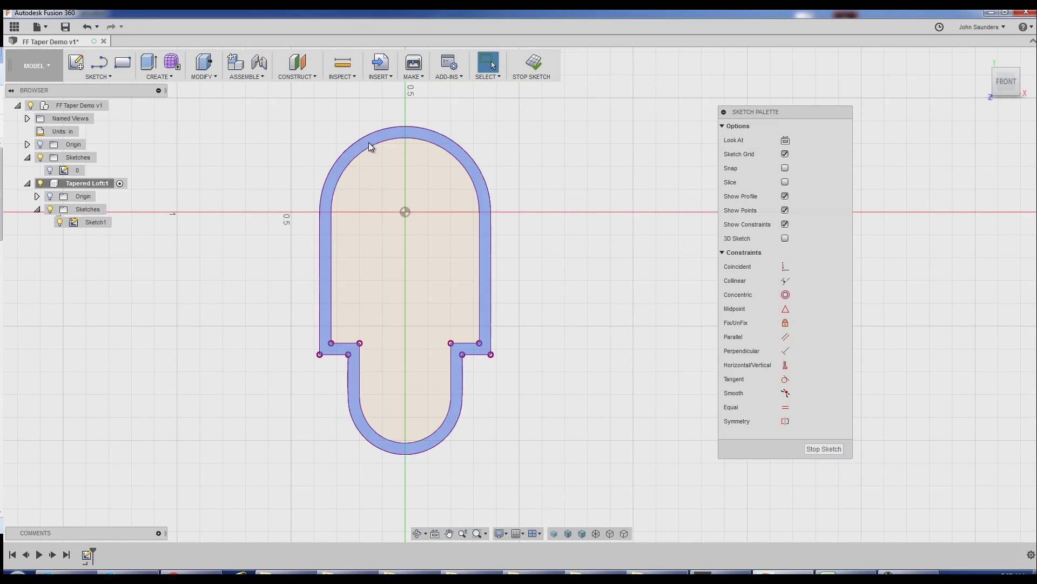
- Break the link between all the projected curves in Sketch1 and their source sketch
scroll(313, 139, "down", 2)
mouse_move(255, 115)
left_mouse_down()
mouse_move(481, 259)
mouse_move(544, 420)
mouse_move(294, 126)
mouse_move(529, 397)
left_mouse_up()
left_click(542, 422)
right_click(584, 274)
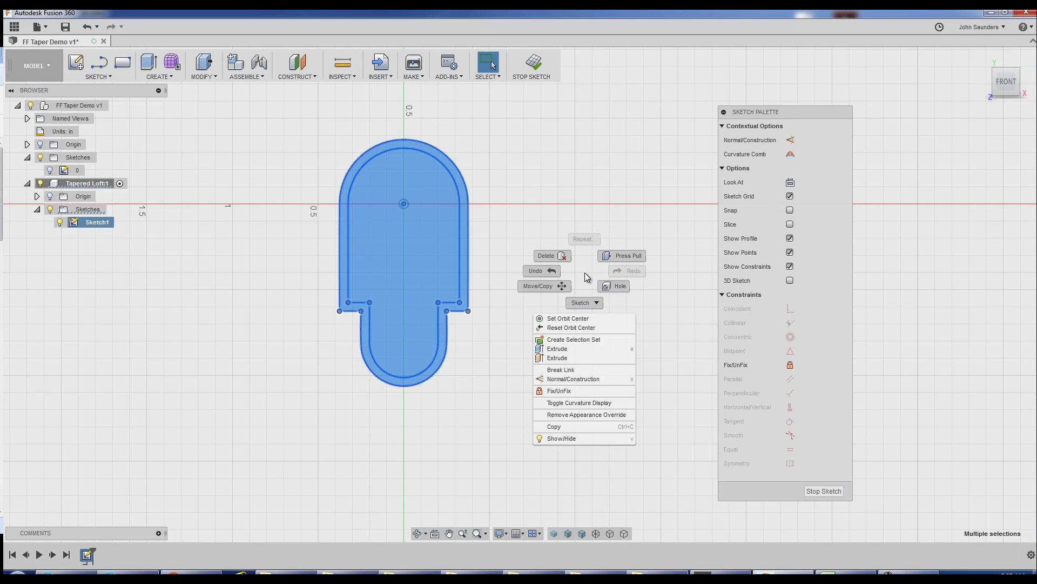
left_click(563, 371)
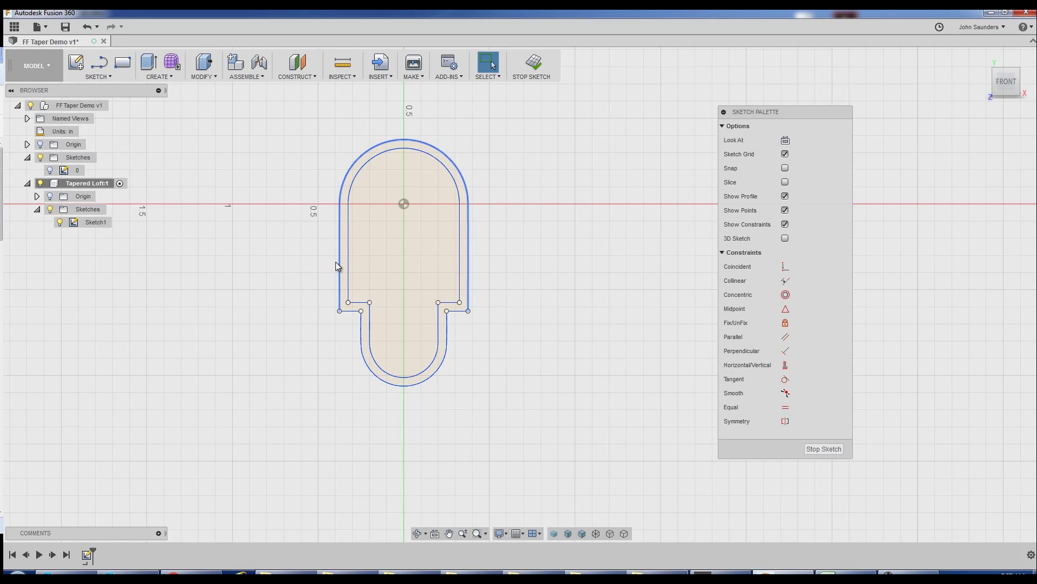
- Try moving the outer profile's side line, undo the move, and fix all of Sketch1's geometry in place
left_click_drag(335, 262, 303, 246)
key("ctrl+z")
mouse_move(299, 109)
left_mouse_down()
mouse_move(471, 313)
mouse_move(511, 413)
left_mouse_up()
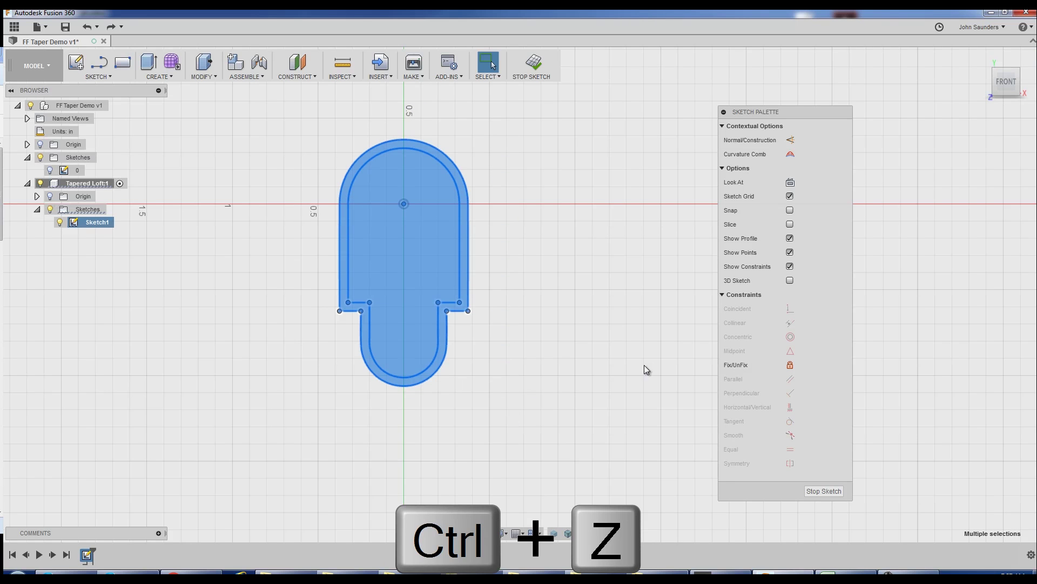
left_click(777, 366)
mouse_move(675, 345)
middle_mouse_down("shift")
mouse_move(563, 331)
mouse_move(544, 278)
mouse_move(529, 308)
middle_mouse_up("shift")
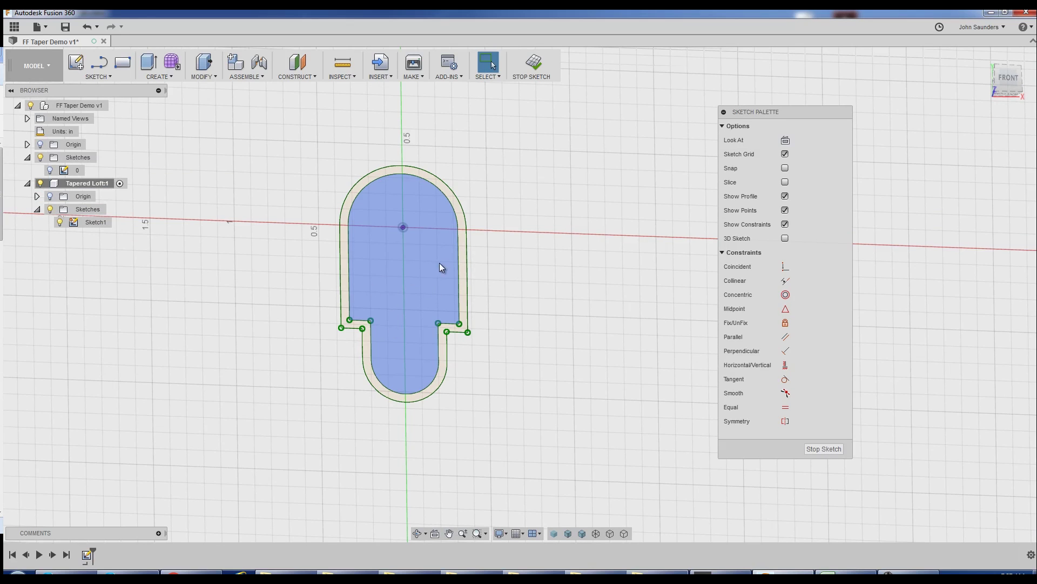
- Finish editing Sketch1 and delete the imported sketch 0 from the root component
left_click(74, 173)
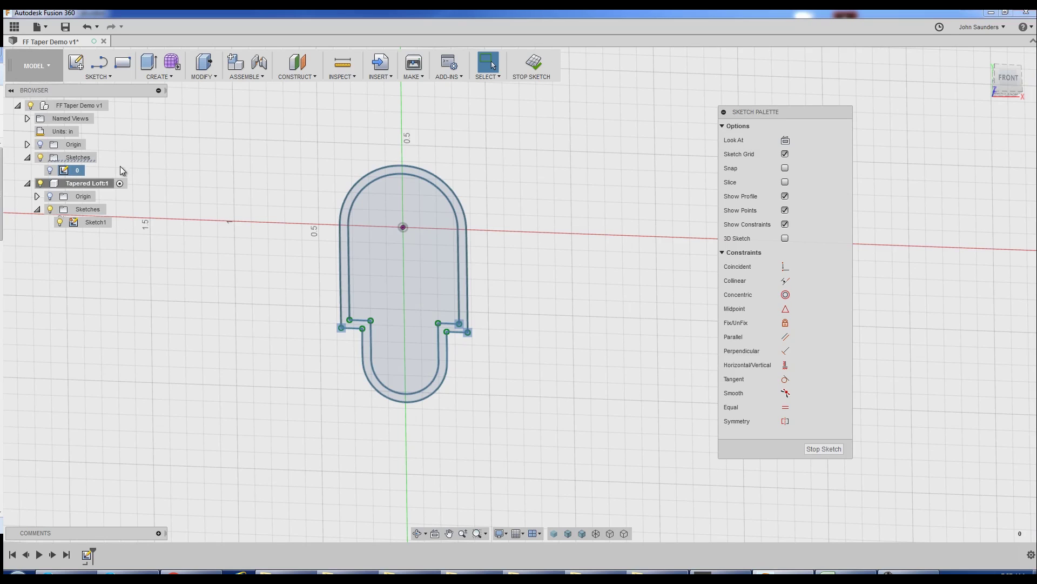
right_click(74, 172)
key("Escape")
left_click(823, 448)
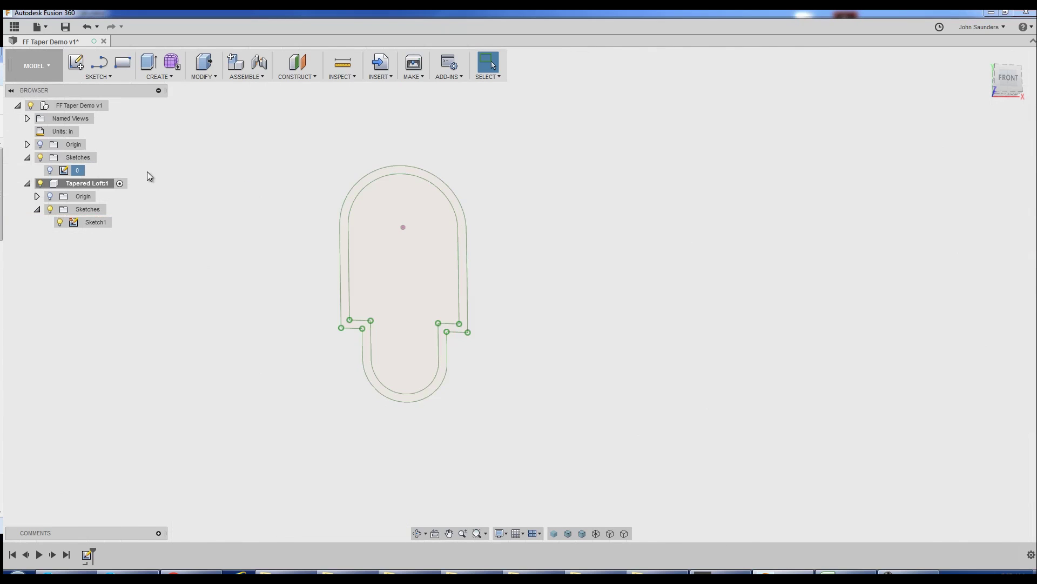
right_click(76, 169)
left_click(107, 202)
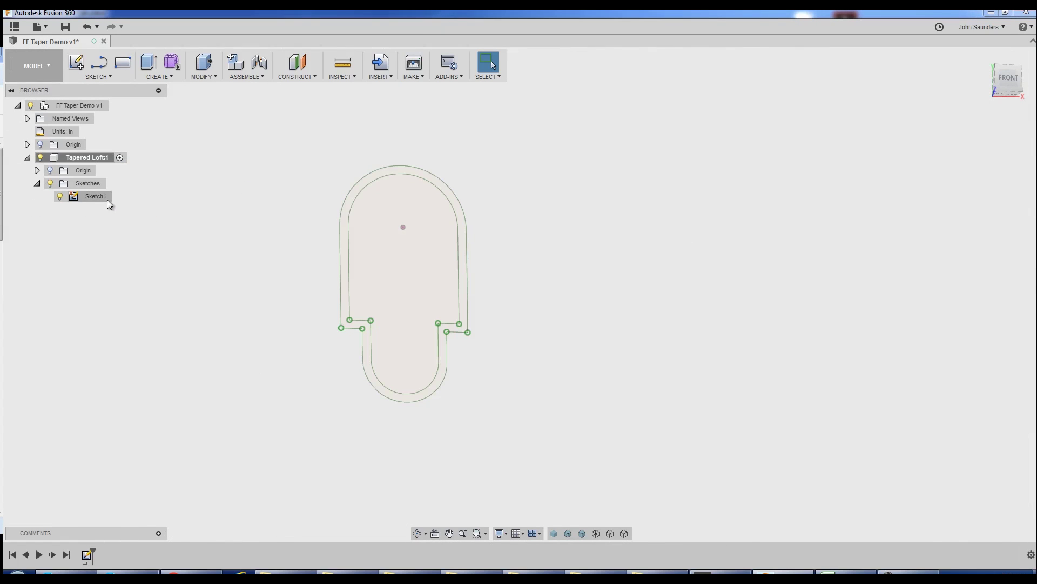
- Create a construction plane offset 3 in from the Sketch1 profile
middle_click_drag(226, 234, 226, 209, "shift")
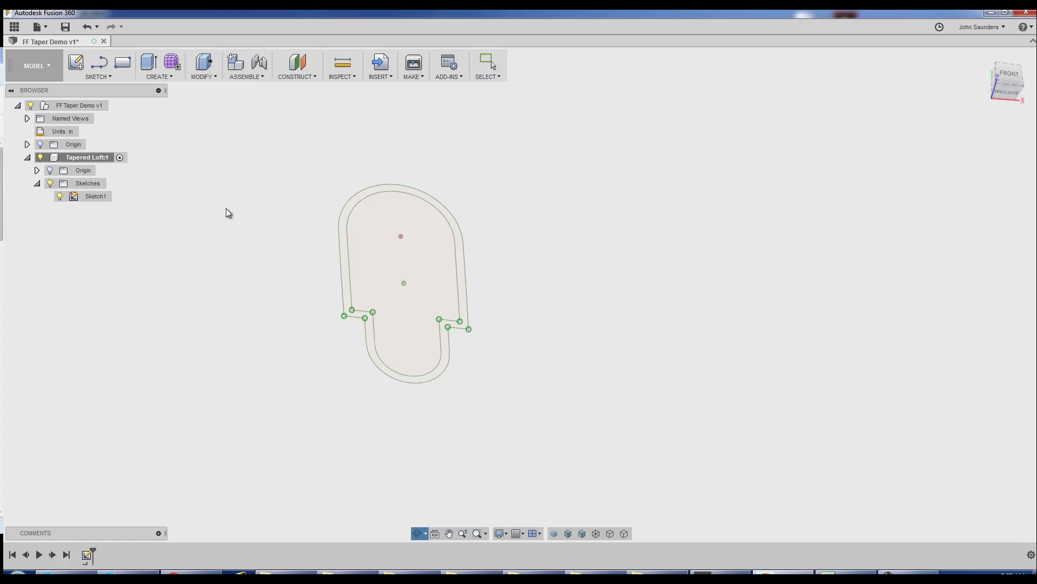
left_click(313, 78)
left_click(313, 88)
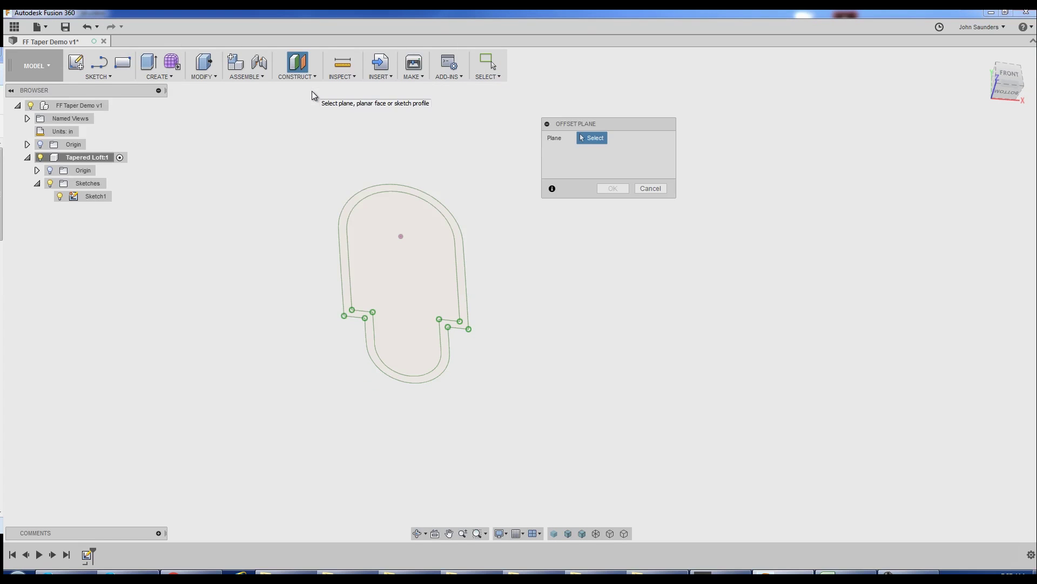
left_click(392, 239)
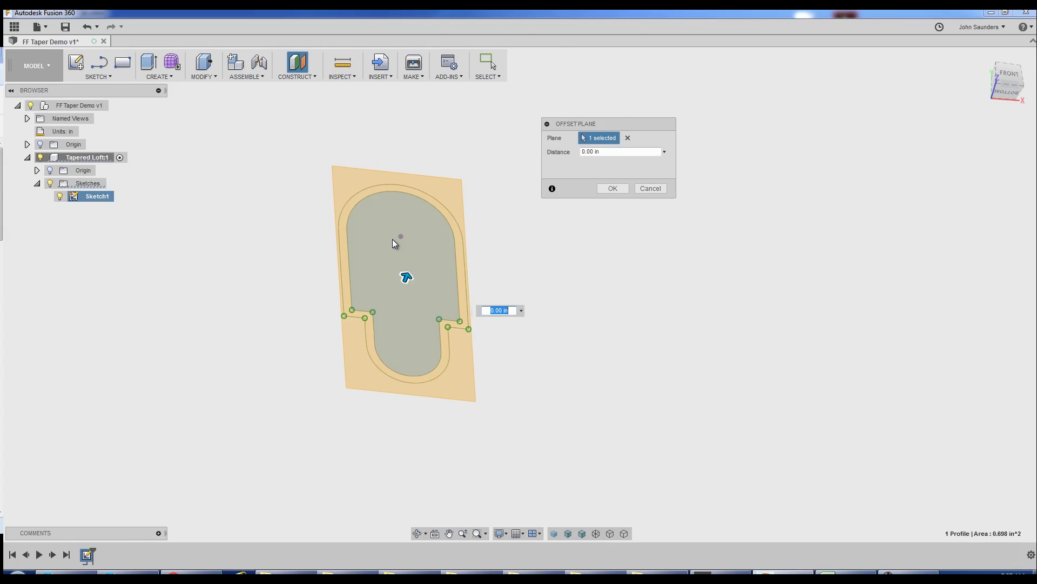
type("3")
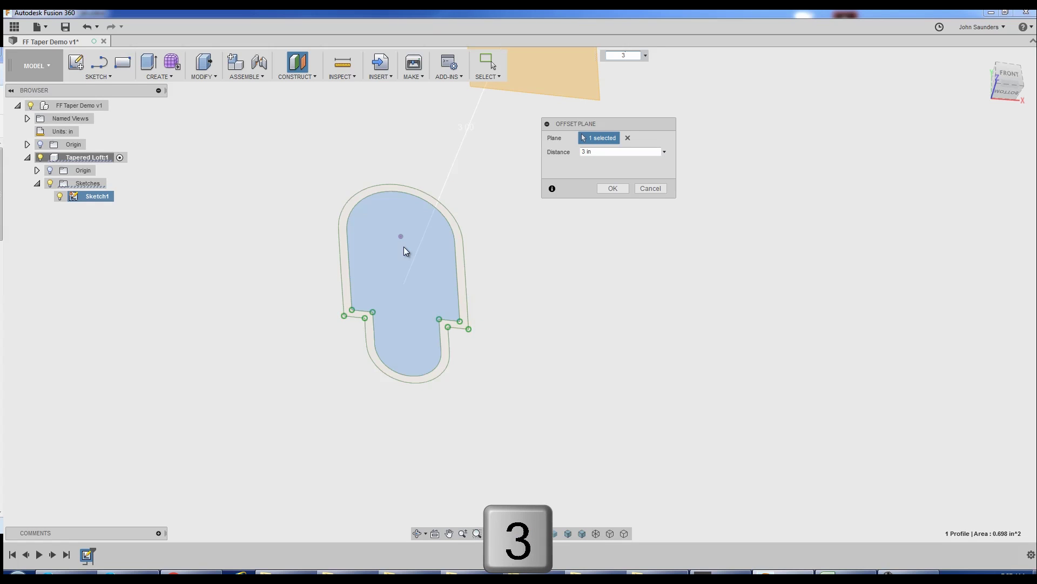
scroll(621, 324, "down", 1)
left_click(613, 188)
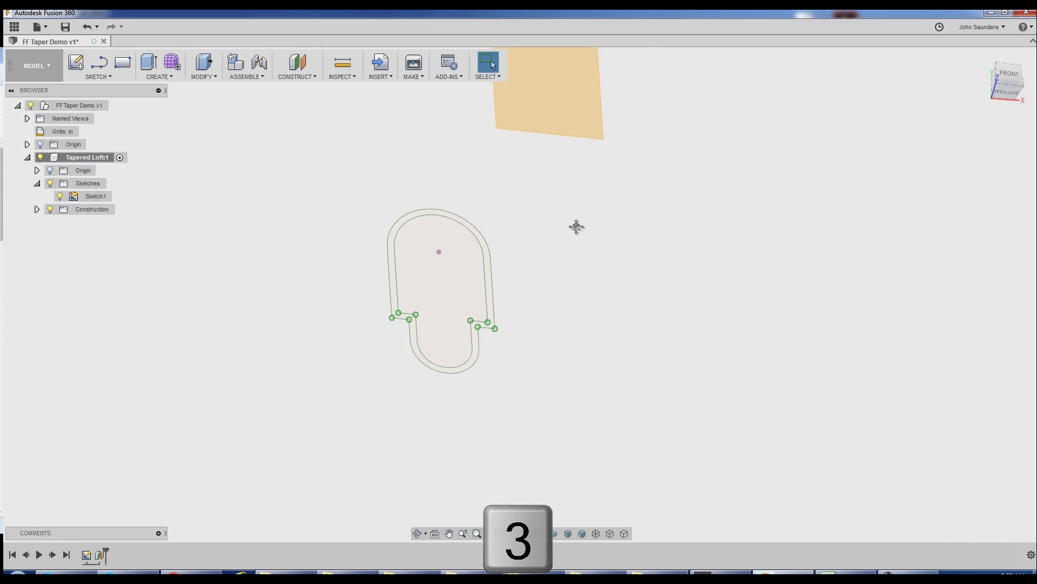
- Project Sketch1's inner and outer profile curves into a new sketch on the offset plane
key("p")
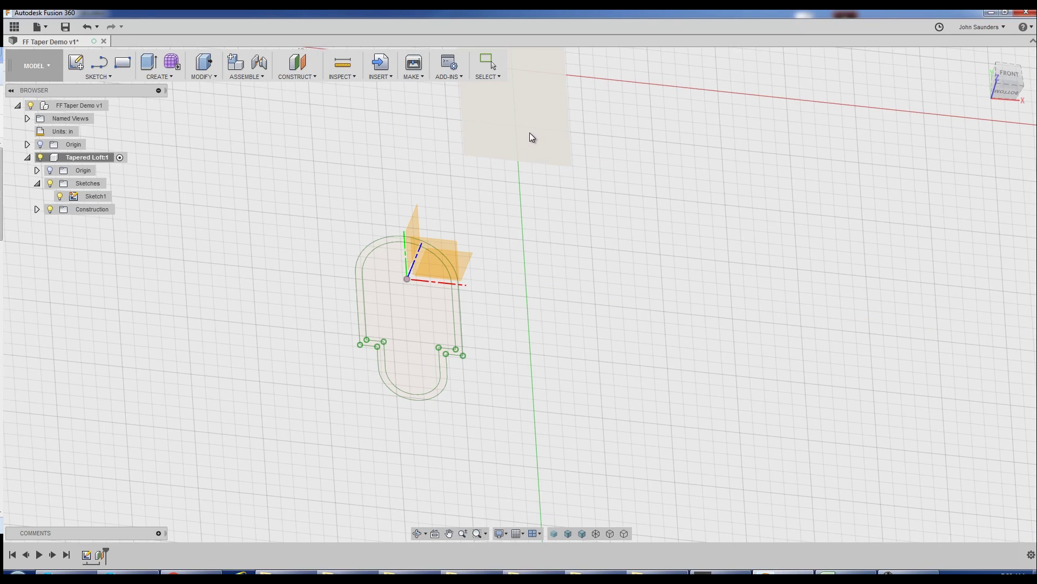
left_click(543, 136)
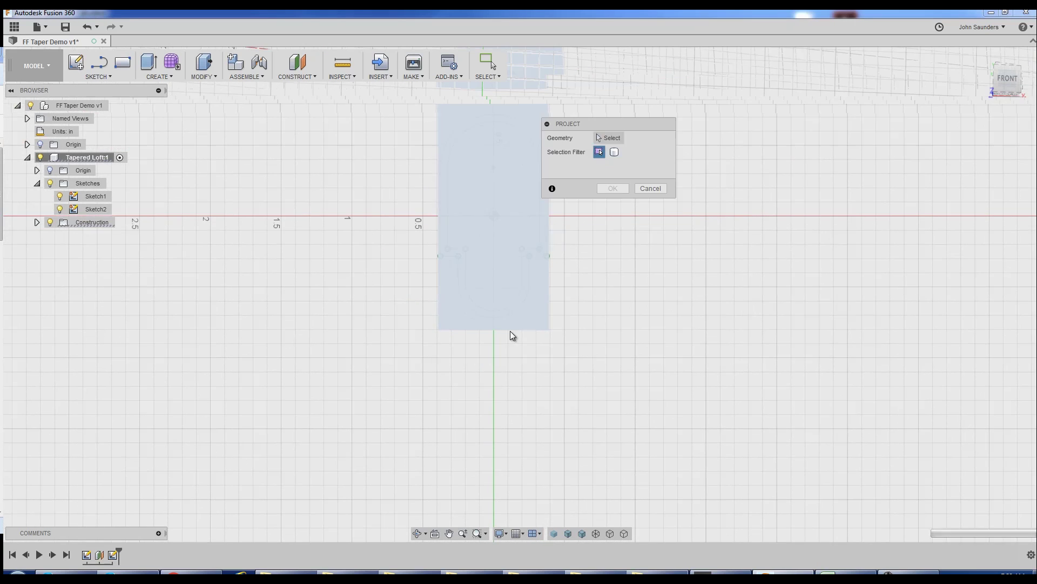
left_click_drag(595, 124, 622, 95)
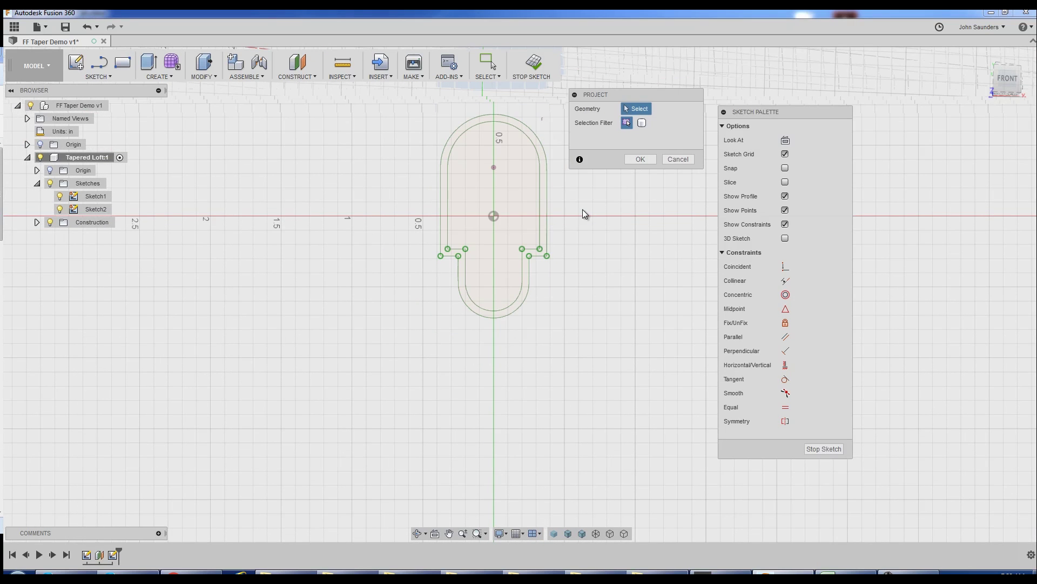
left_click(547, 200)
scroll(537, 269, "up", 3)
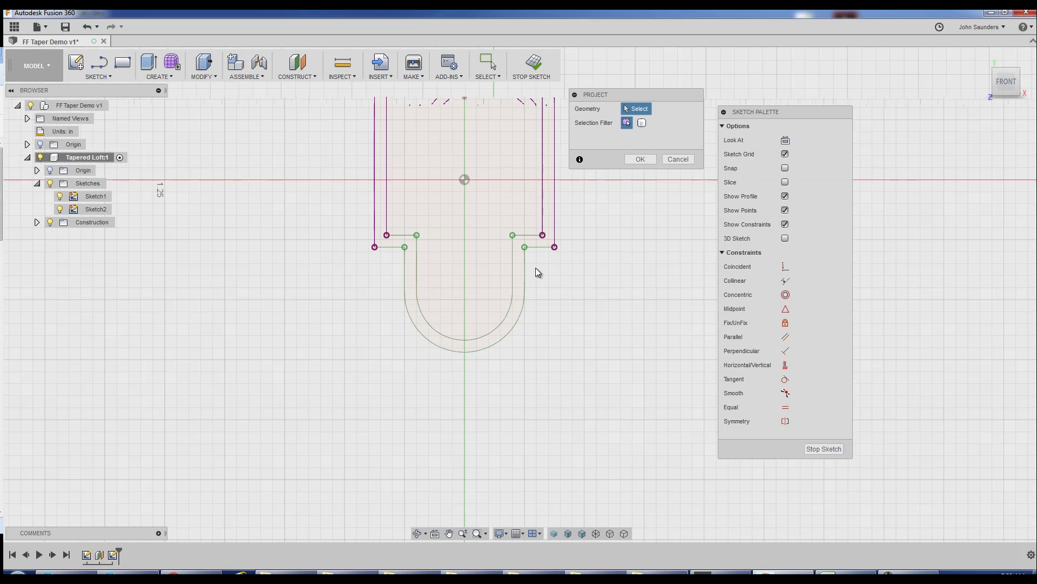
left_click(536, 247)
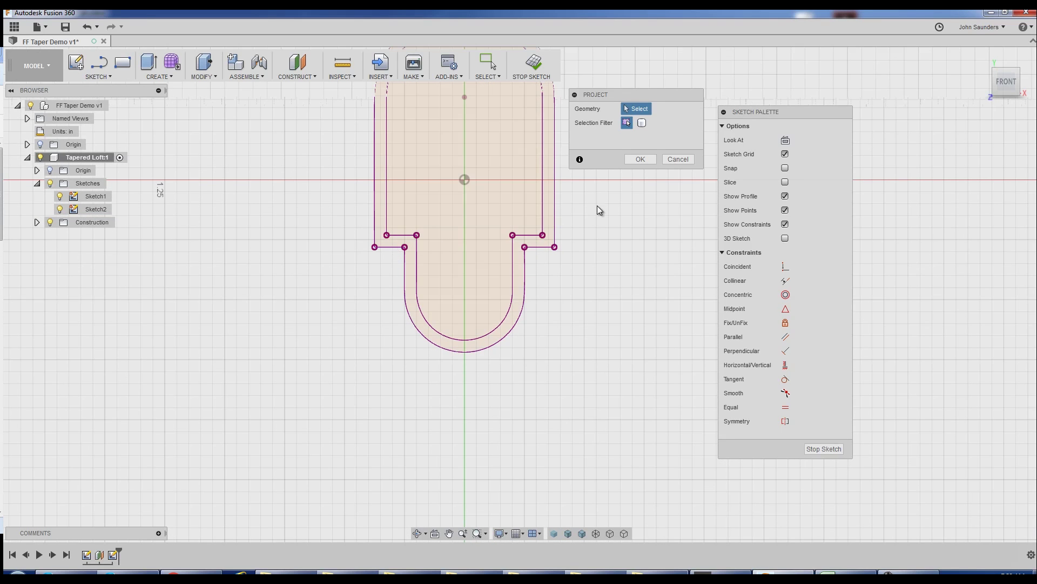
middle_click_drag(623, 262, 535, 278)
scroll(591, 257, "down", 2)
middle_click_drag(539, 210, 537, 267)
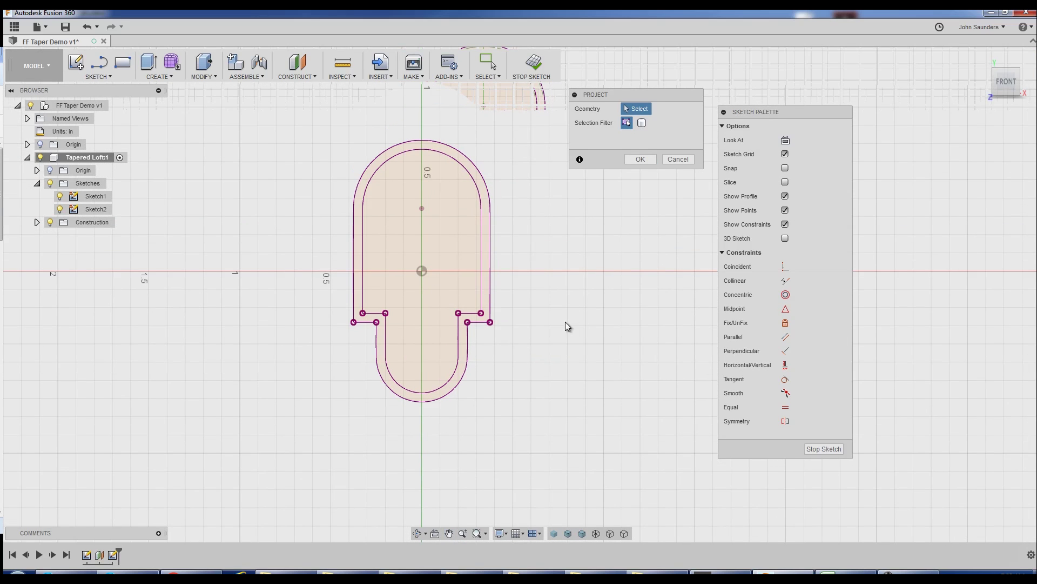
mouse_move(571, 312)
middle_mouse_down("shift")
mouse_move(586, 266)
mouse_move(498, 331)
middle_mouse_up("shift")
scroll(460, 348, "down", 3)
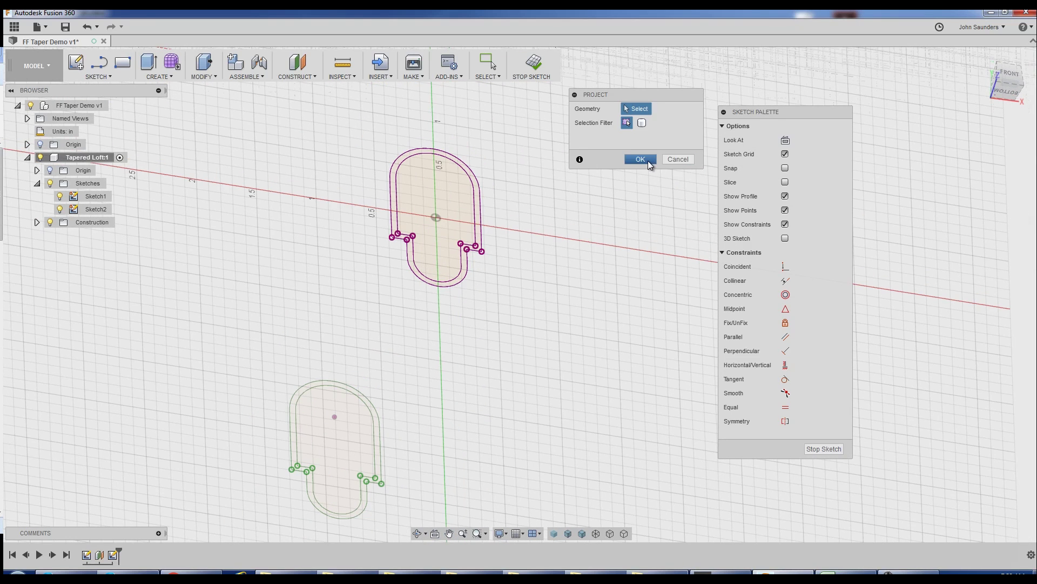
left_click(647, 161)
- Add a user parameter named TaperSize in inches with a value of 0.01
left_click(199, 76)
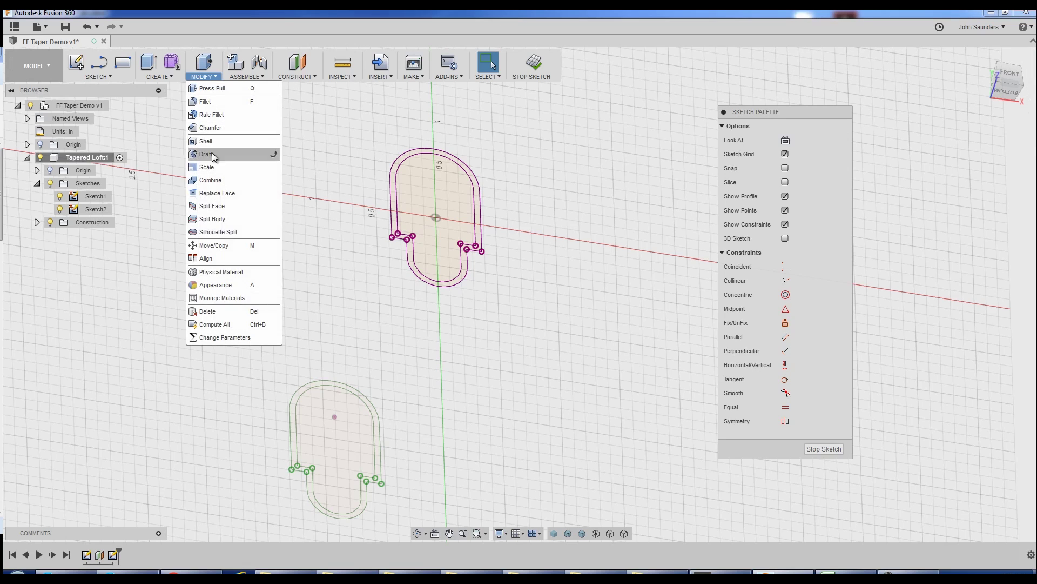
left_click(225, 337)
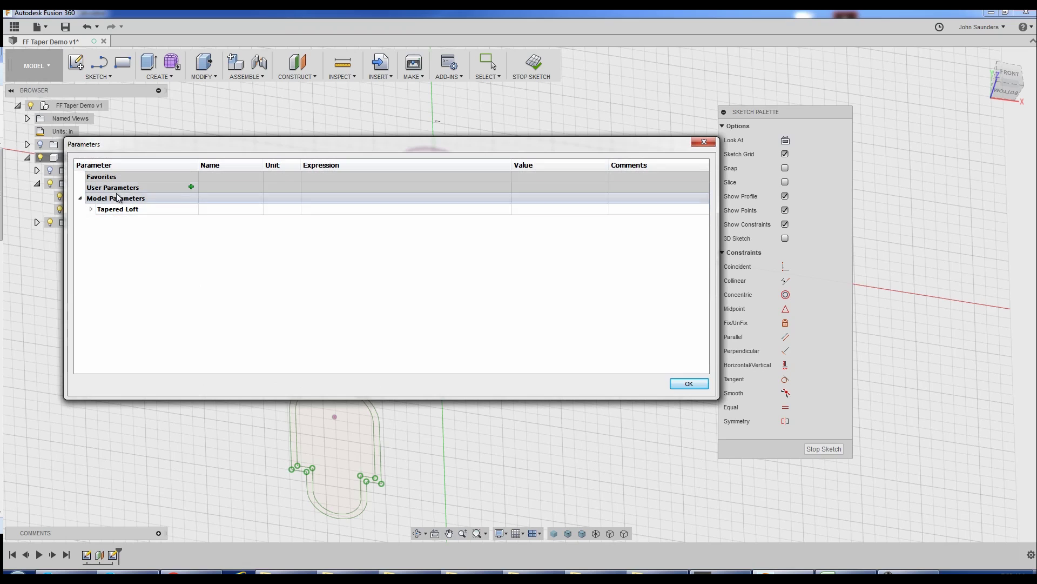
left_click(191, 187)
type("T")
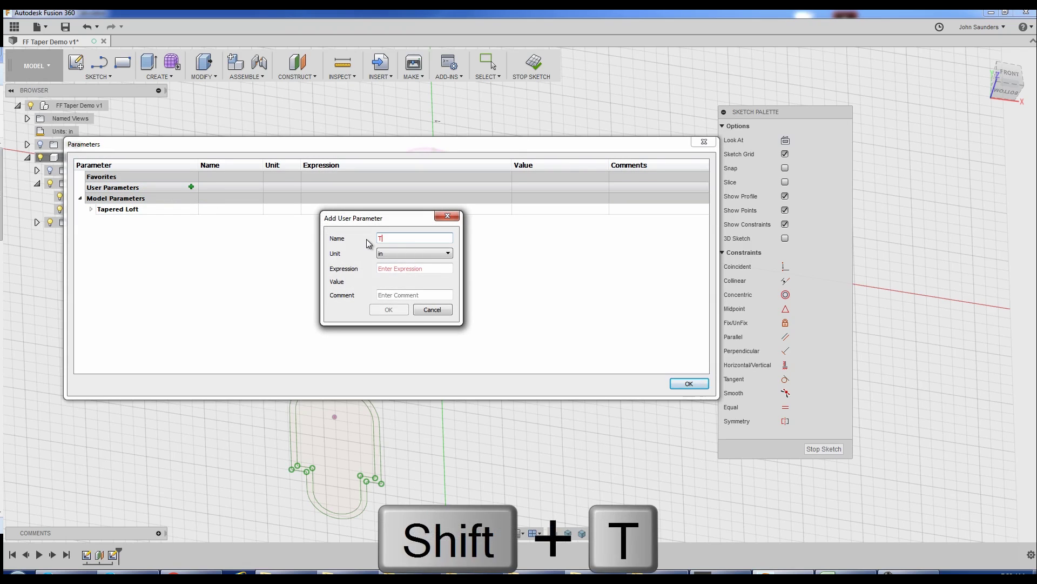
type("aperedS")
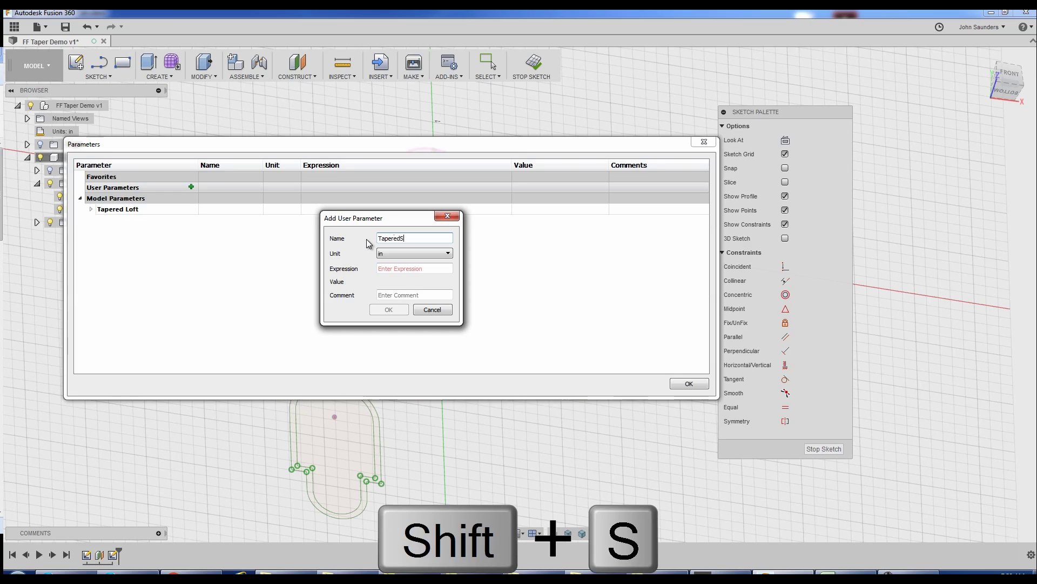
type("ize")
key("Tab")
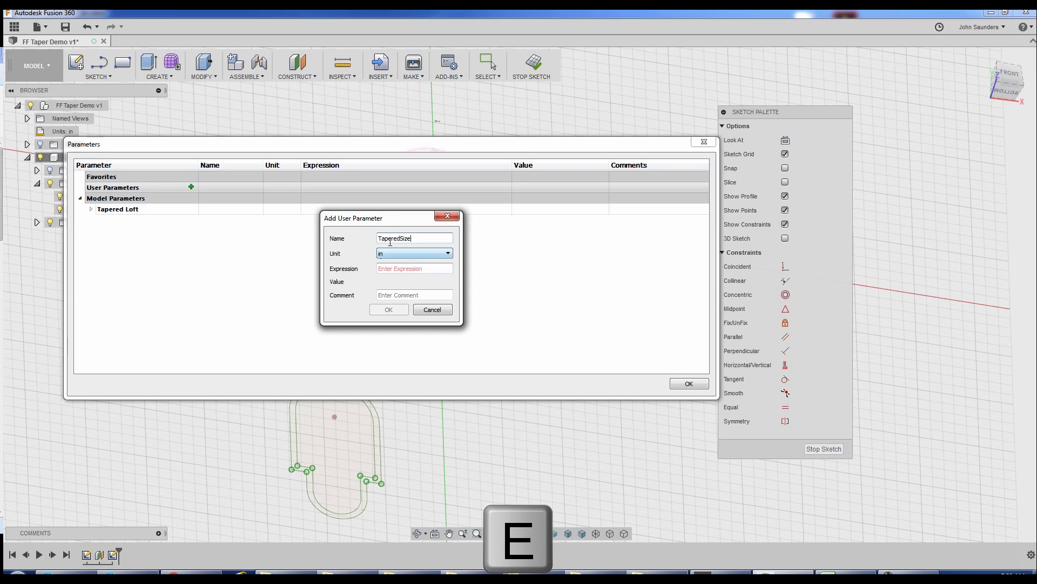
key("Tab")
key("Tab")
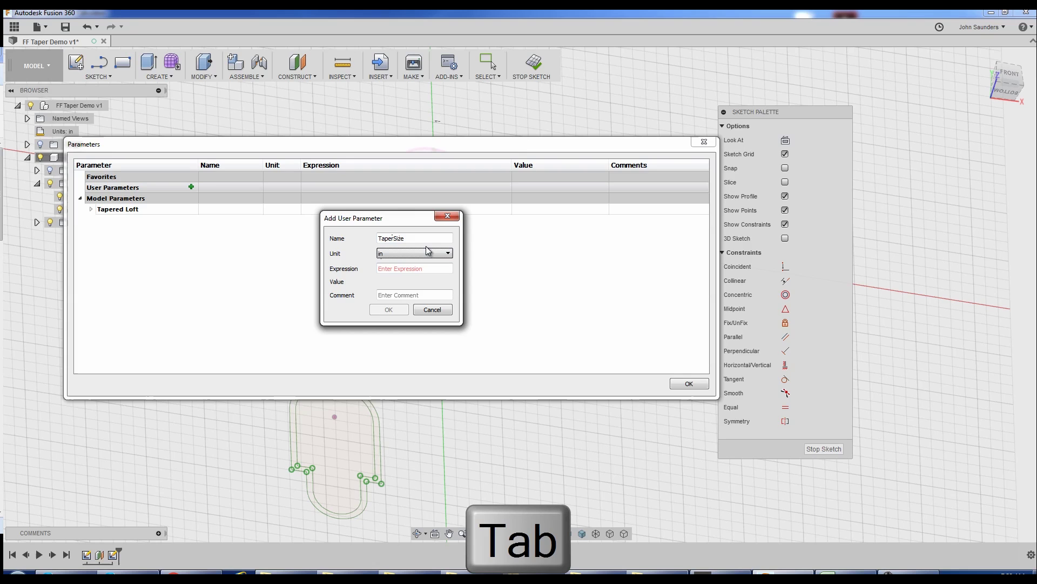
type("0.01")
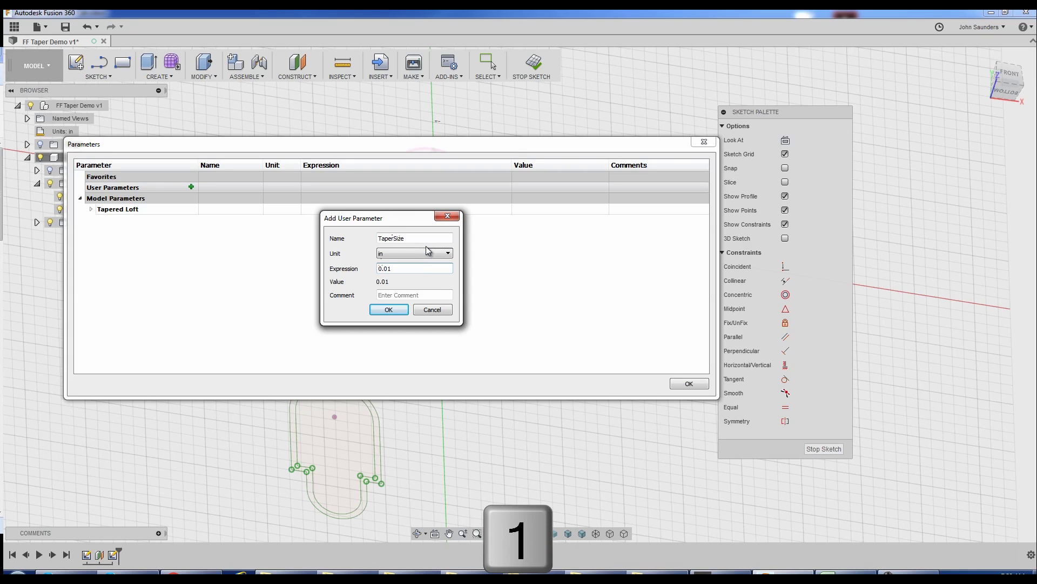
left_click(389, 309)
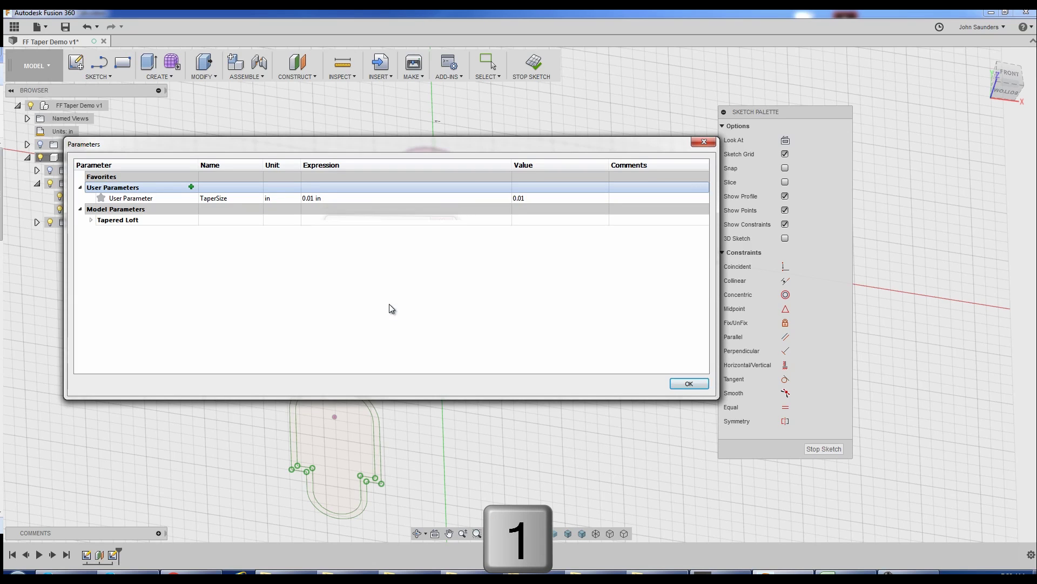
left_click(689, 383)
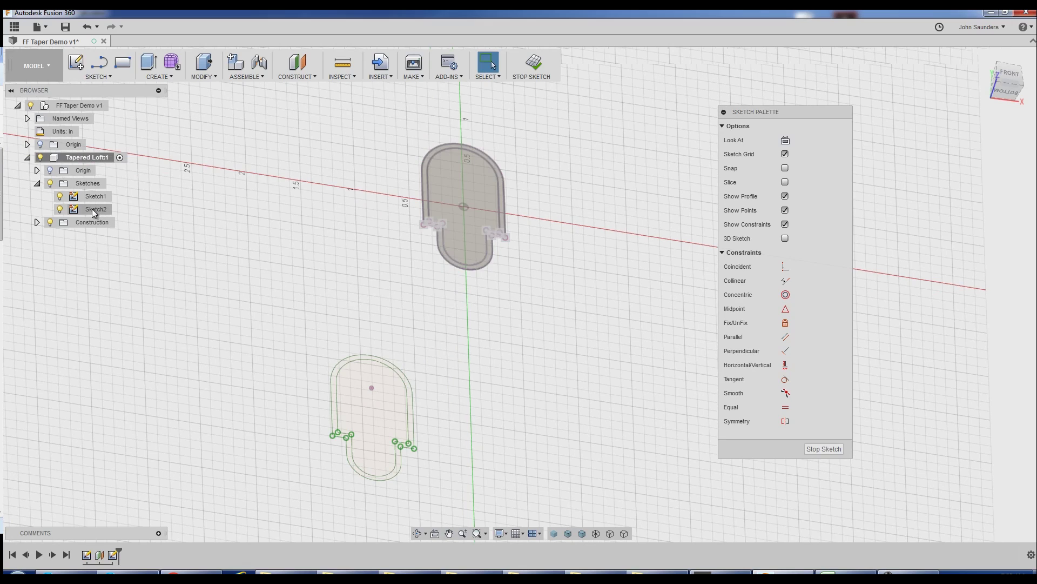
- Hide Sketch1 in the Tapered Loft component and face the active sketch from the front
right_click(92, 211)
middle_click_drag(246, 205, 238, 154, "shift")
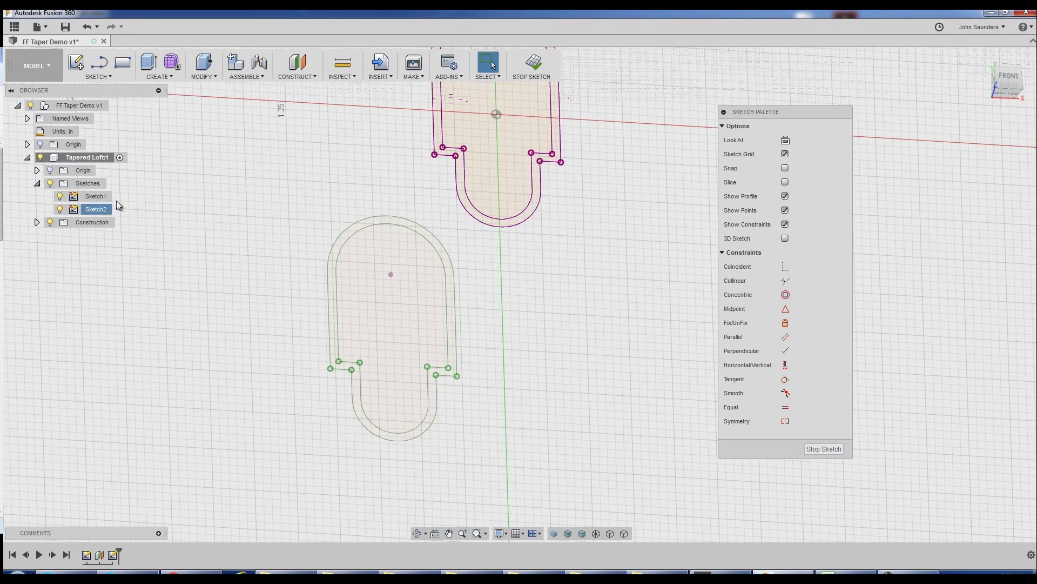
left_click(59, 196)
left_click(999, 76)
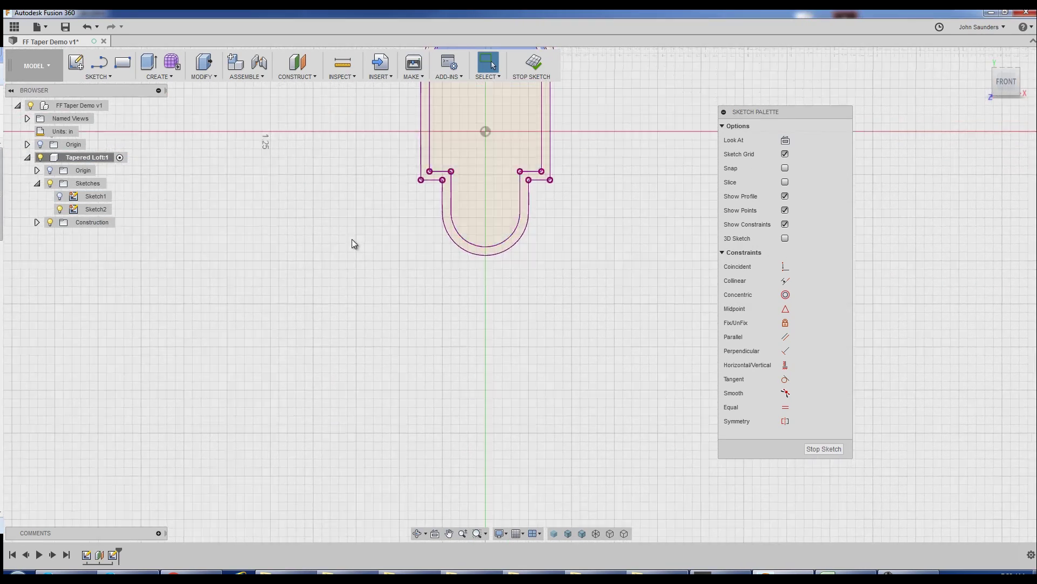
- Offset all of the inner projected profile's curves outward by the TaperSize parameter
left_click(104, 79)
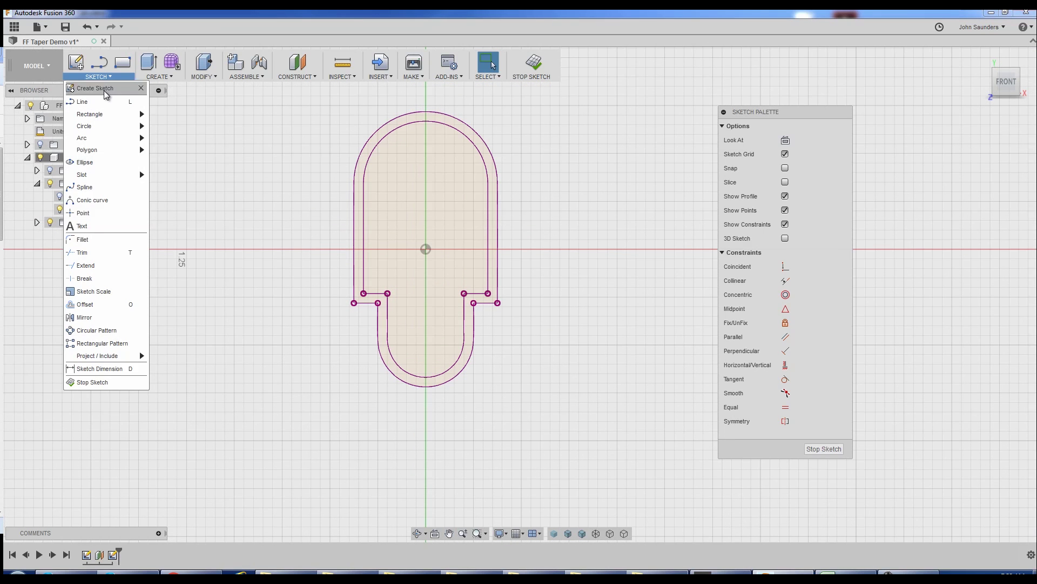
left_click(106, 306)
scroll(346, 210, "up", 3)
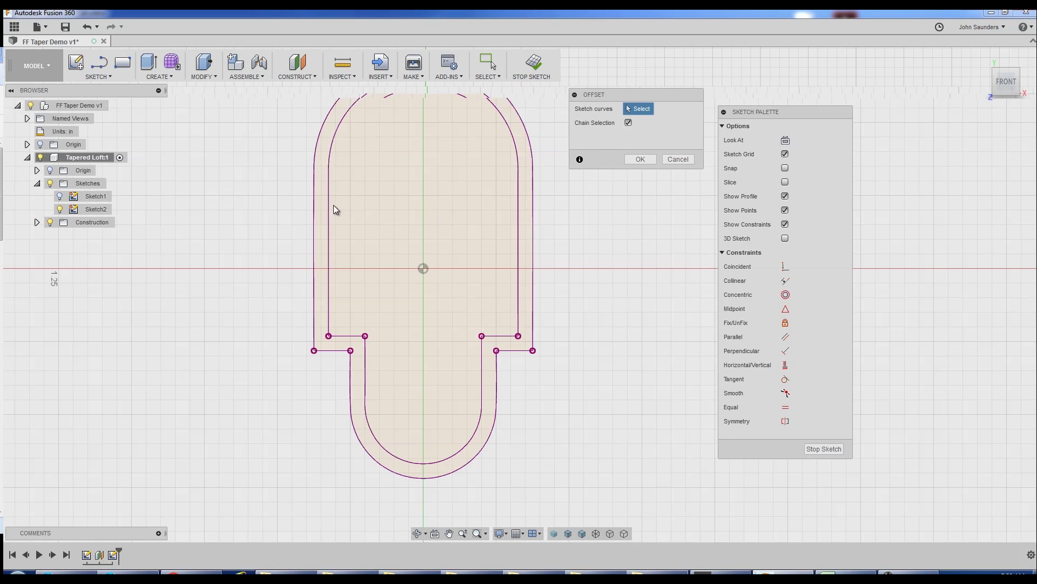
left_click(329, 205)
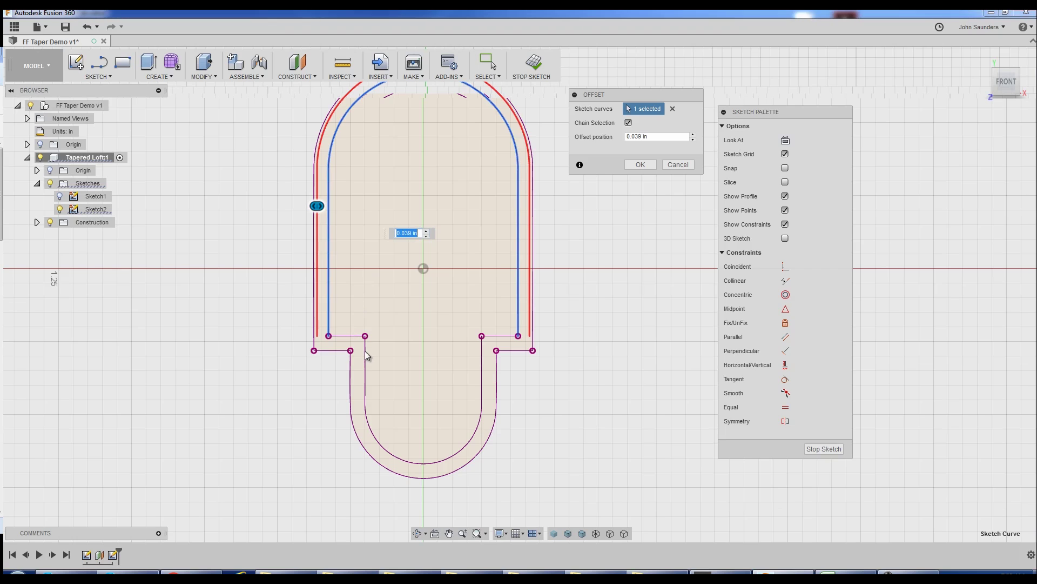
left_click(352, 336)
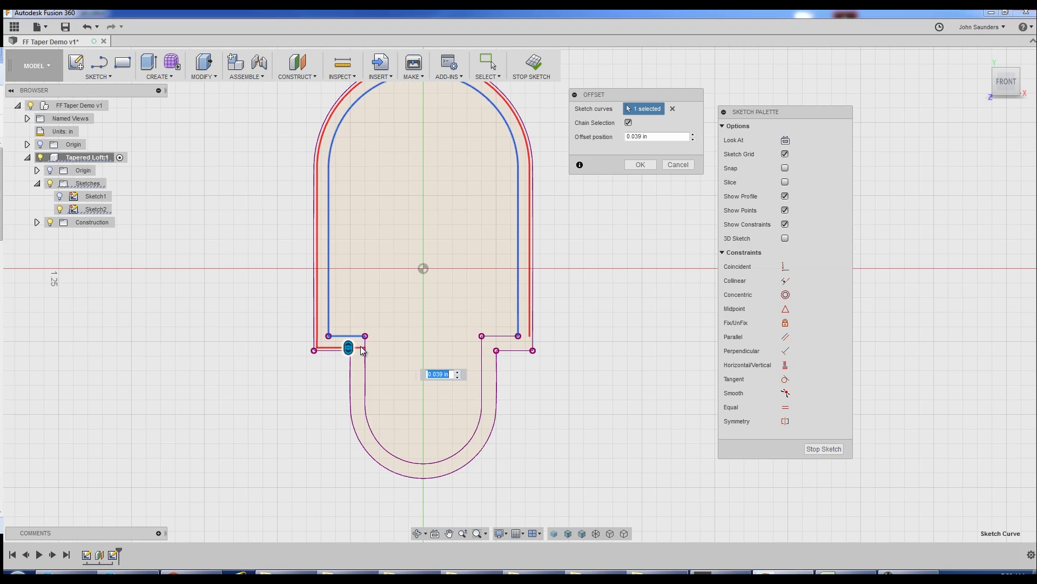
left_click(504, 336)
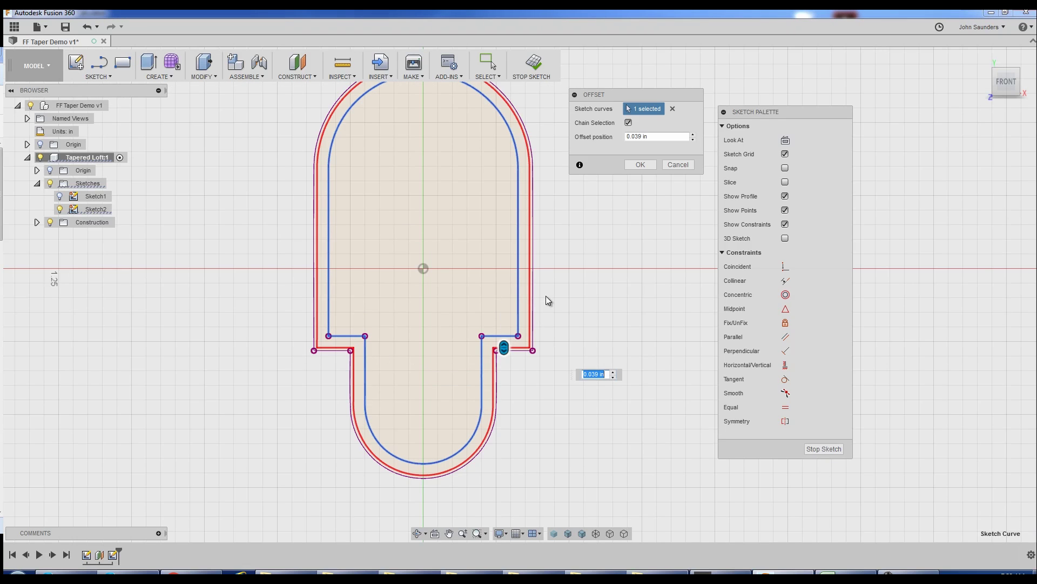
type("Taper")
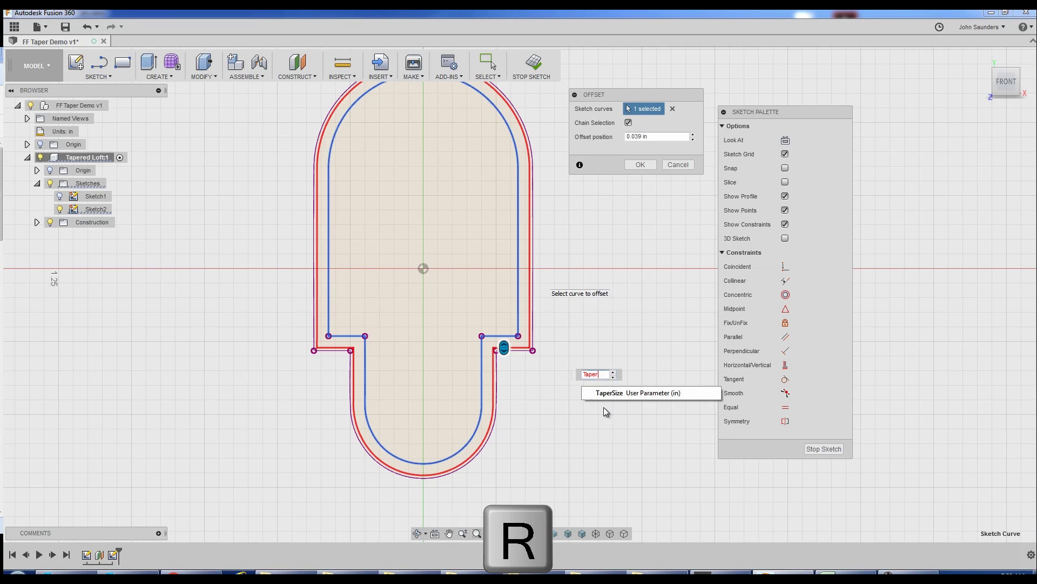
left_click(602, 395)
scroll(446, 322, "up", 3)
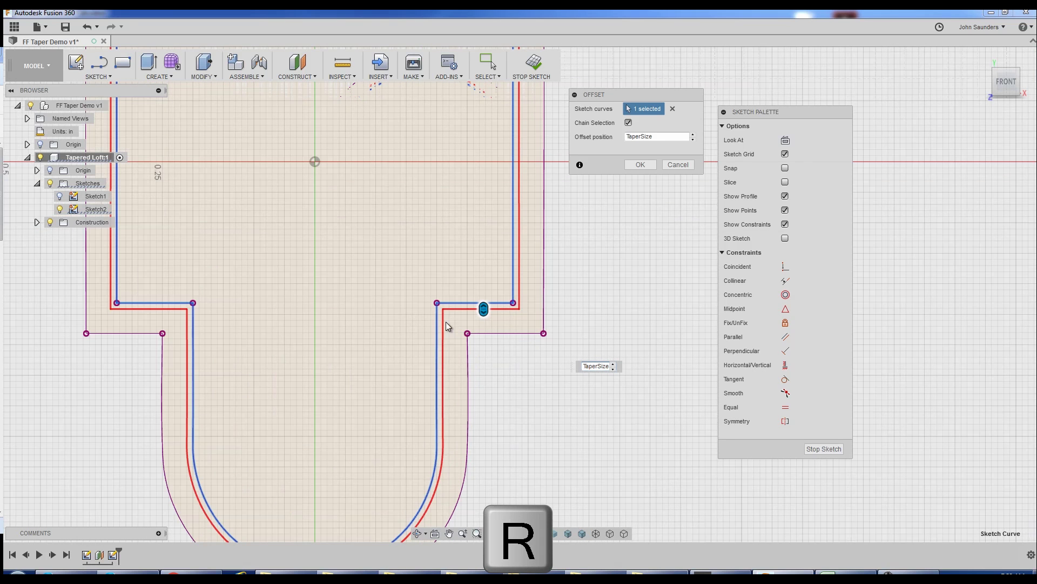
scroll(440, 321, "up", 3)
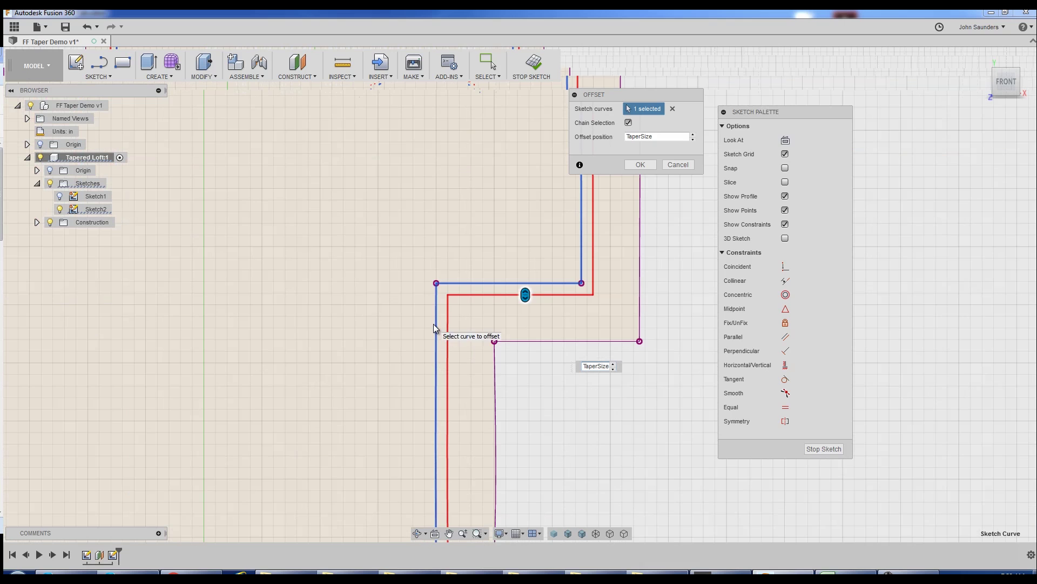
left_click(651, 165)
- Offset all of the outer projected profile's curves inward by the TaperSize parameter
scroll(660, 220, "down", 5)
scroll(659, 221, "down", 1)
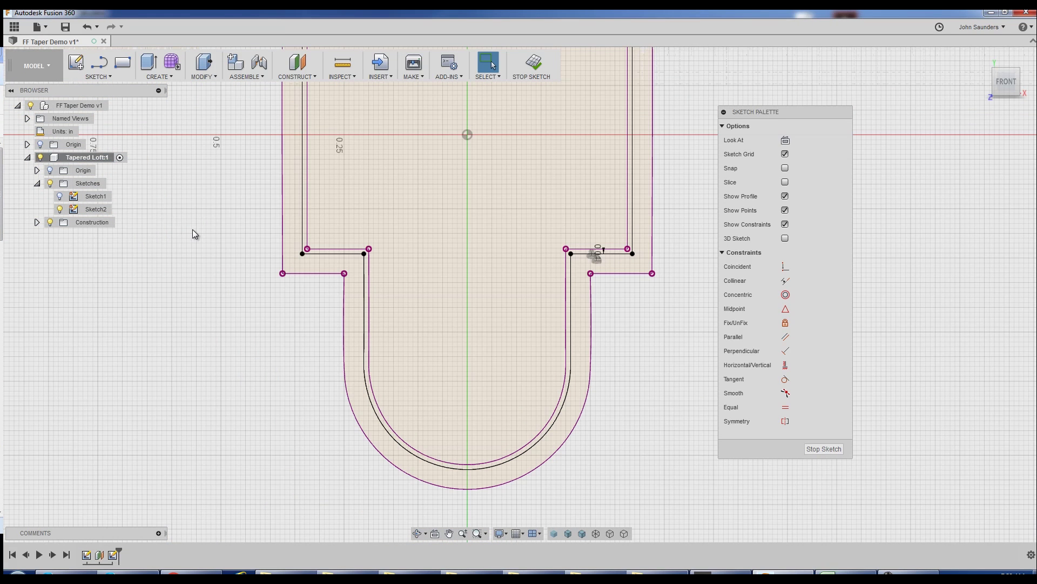
type("soff")
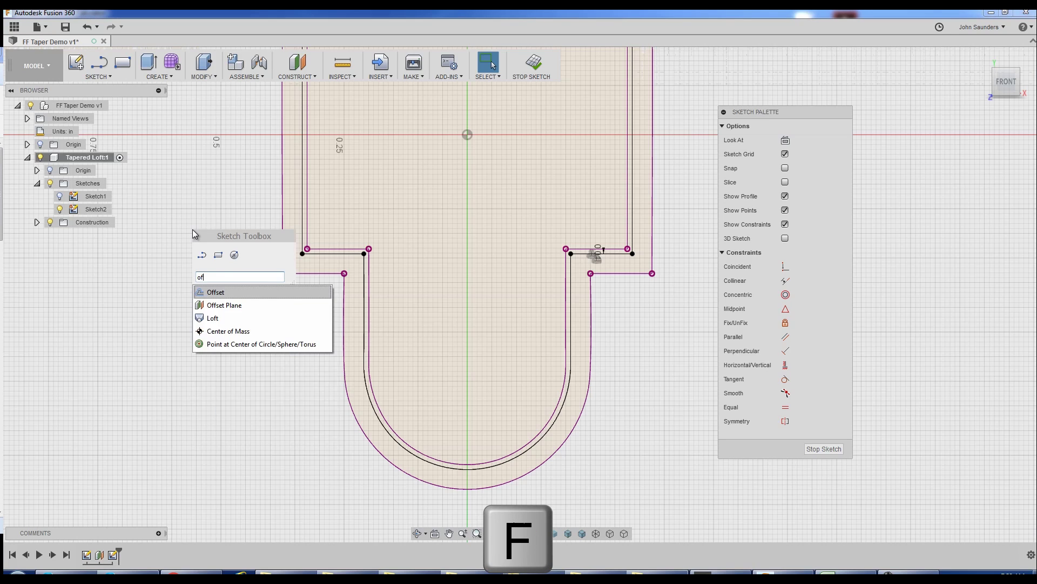
left_click(216, 297)
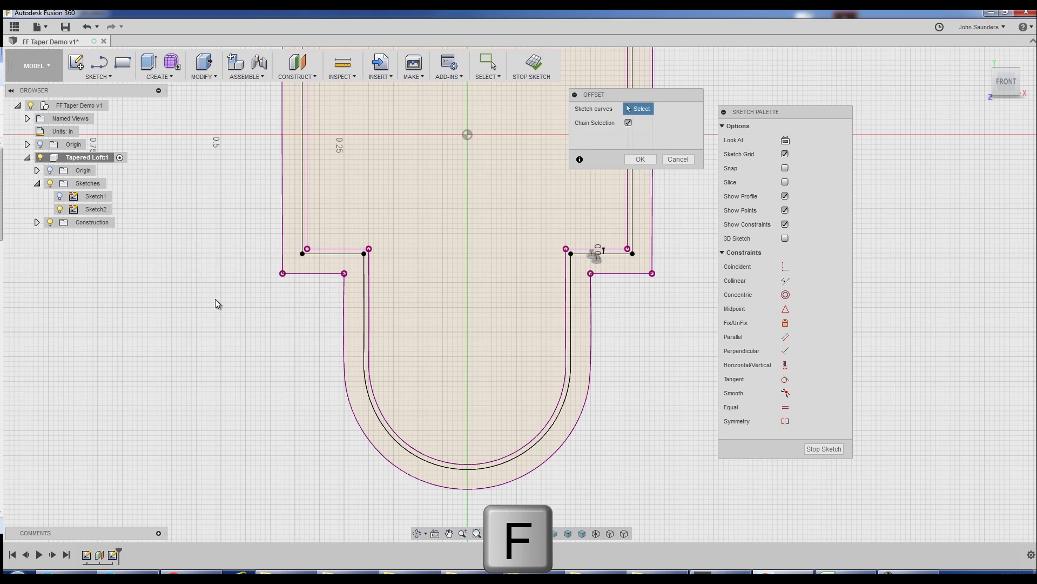
left_click(320, 274)
scroll(379, 333, "down", 1)
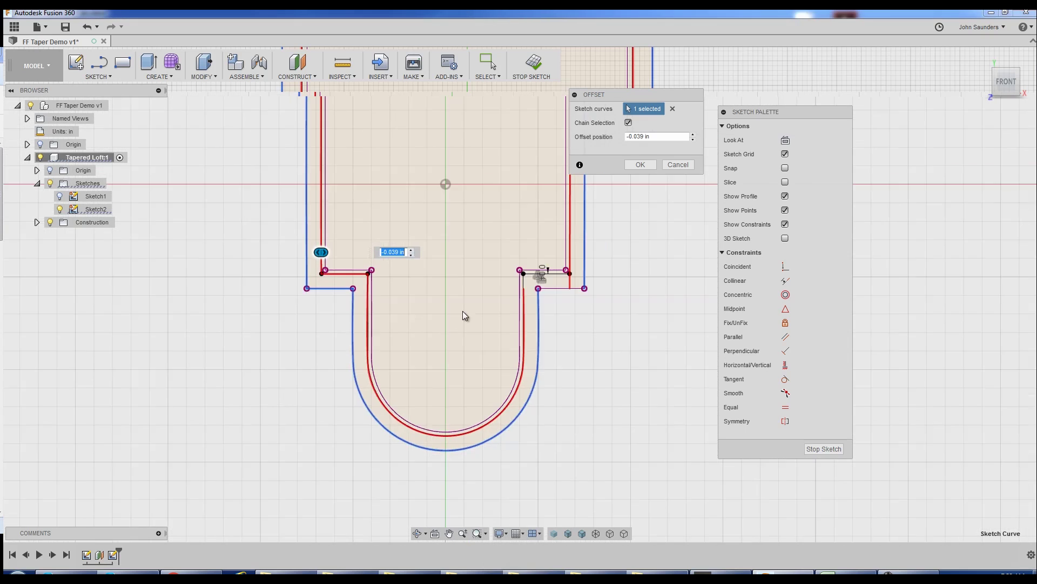
middle_click_drag(462, 310, 346, 381)
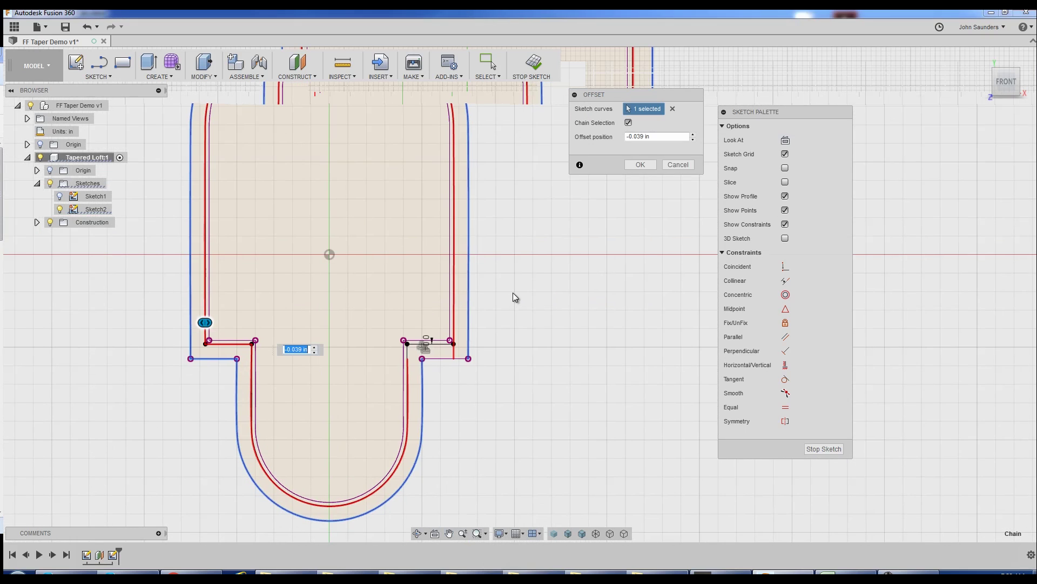
left_click(445, 360)
scroll(567, 304, "down", 1)
middle_click_drag(567, 304, 562, 329)
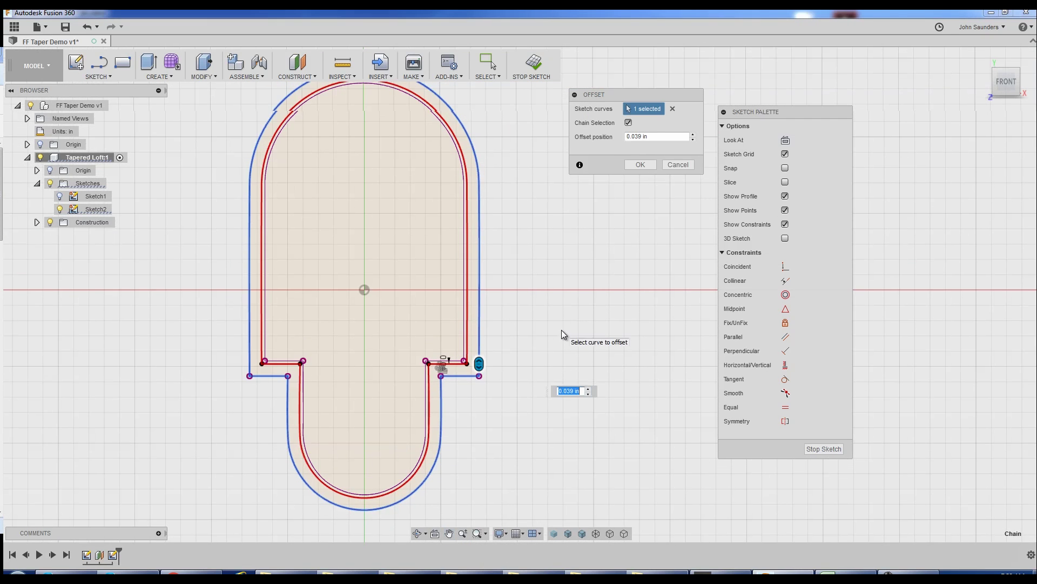
type("Tap")
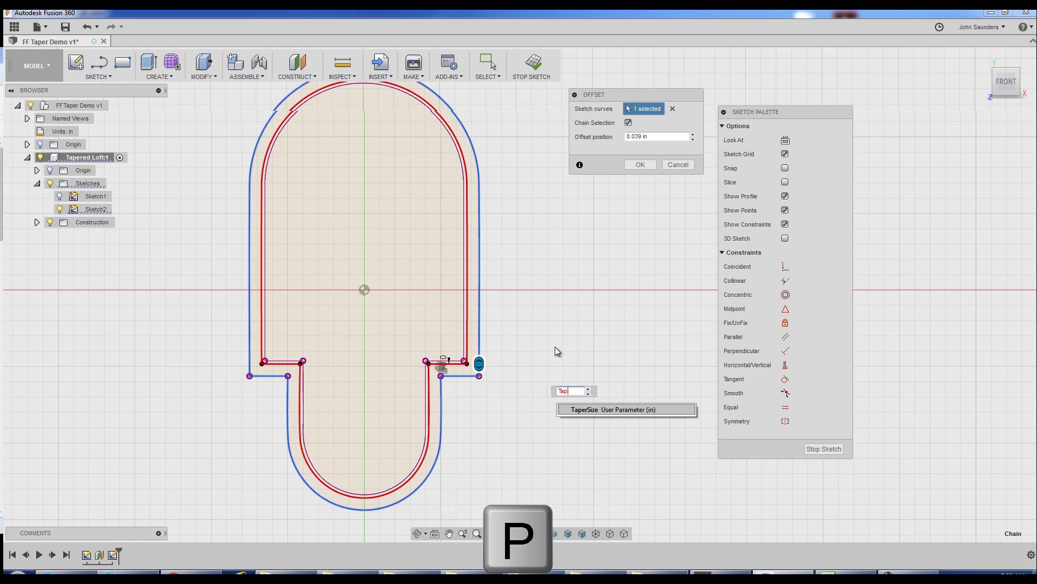
left_click(575, 409)
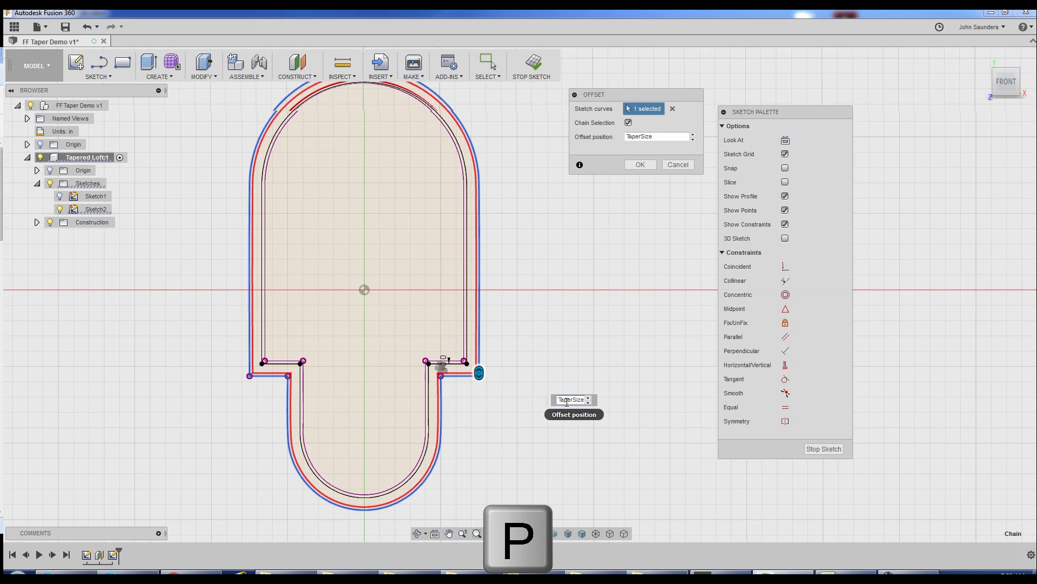
left_click(638, 165)
- Examine the narrow regions between the projected and offset curves around the profile's shoulder corners
scroll(535, 357, "up", 2)
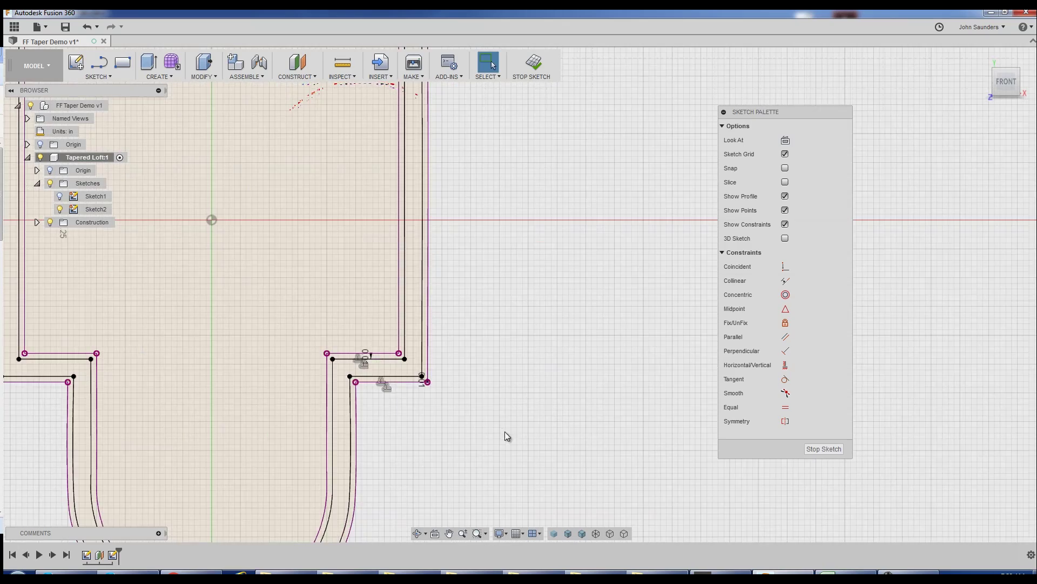
scroll(465, 381, "down", 2)
scroll(414, 372, "up", 3)
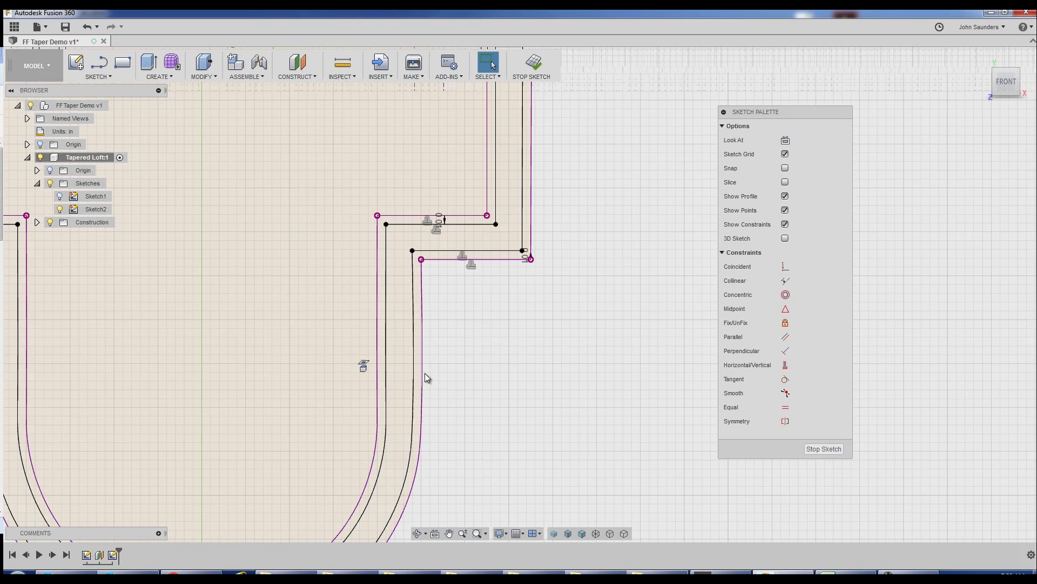
scroll(573, 400, "down", 3)
scroll(132, 343, "up", 4)
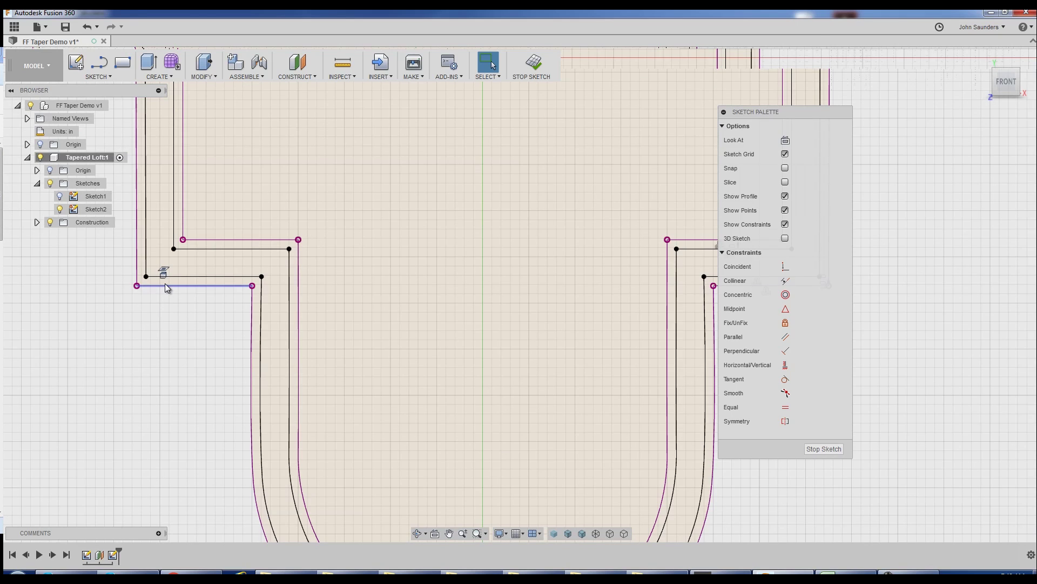
left_click(167, 281)
left_click(191, 244)
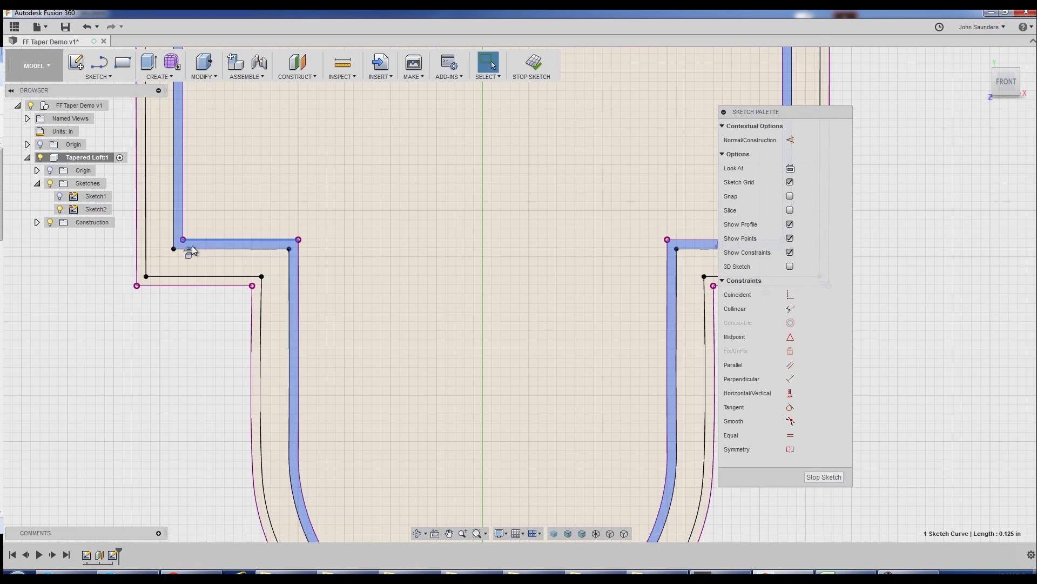
left_click(204, 345)
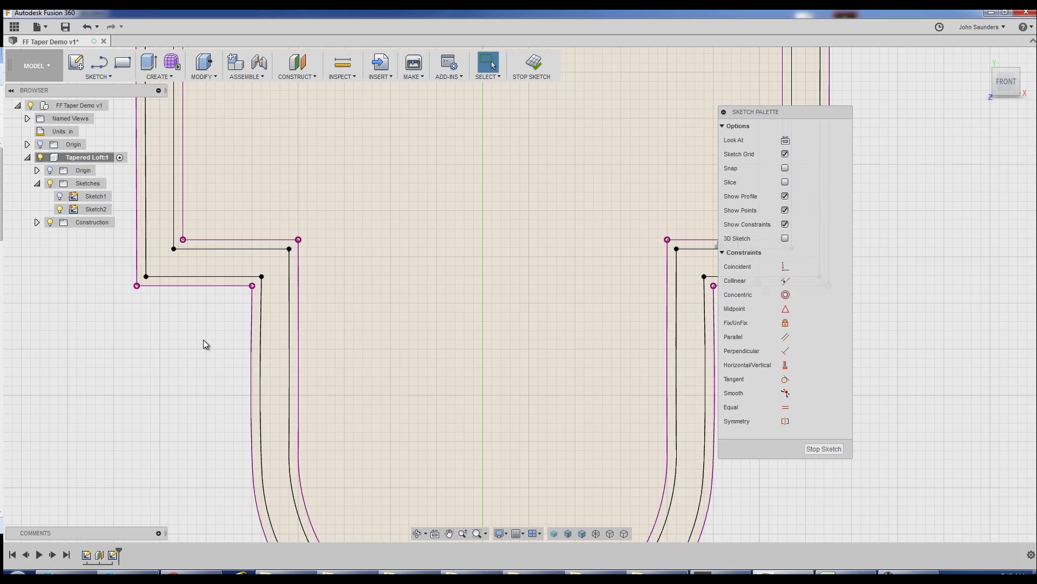
- Convert the outer projected profile's curves in the active sketch to construction geometry
left_click(176, 291)
key("x")
left_click(183, 313)
scroll(192, 373, "down", 3)
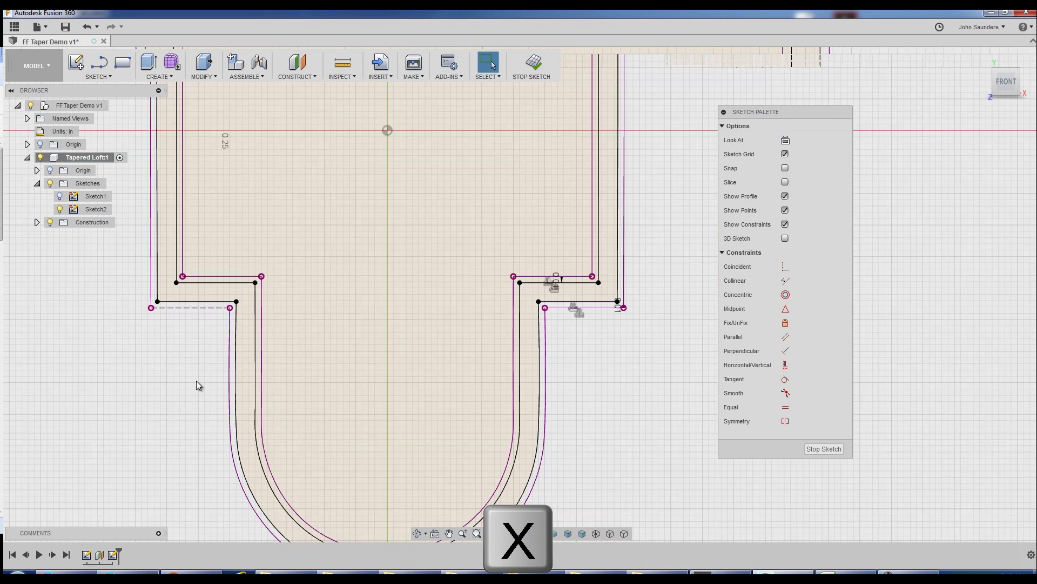
scroll(140, 362, "down", 1)
left_click(193, 383)
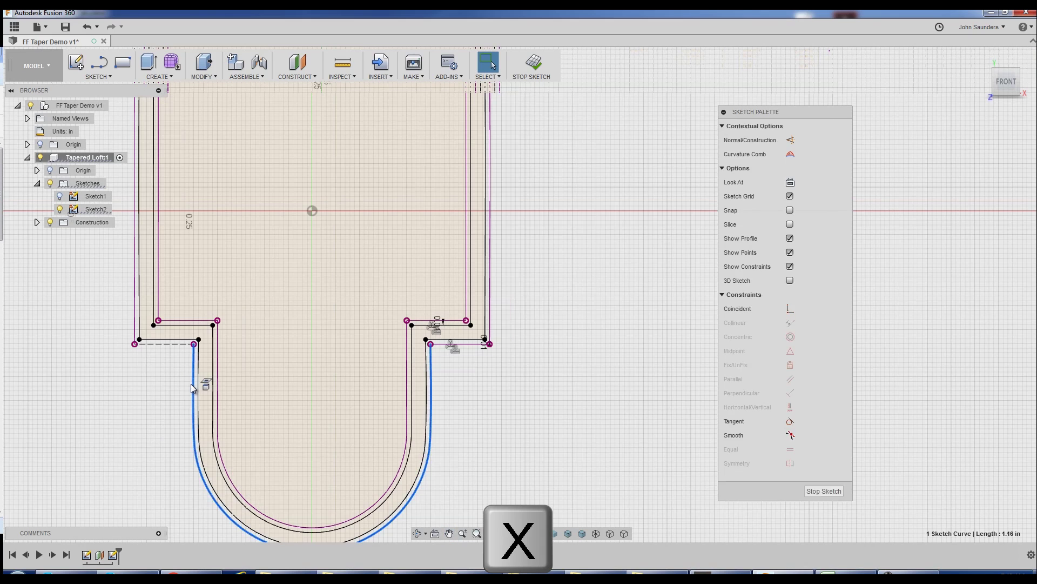
key("x")
left_click(135, 312)
key("x")
- Convert the inner projected profile's curves to construction geometry
double_click(160, 309)
key("x")
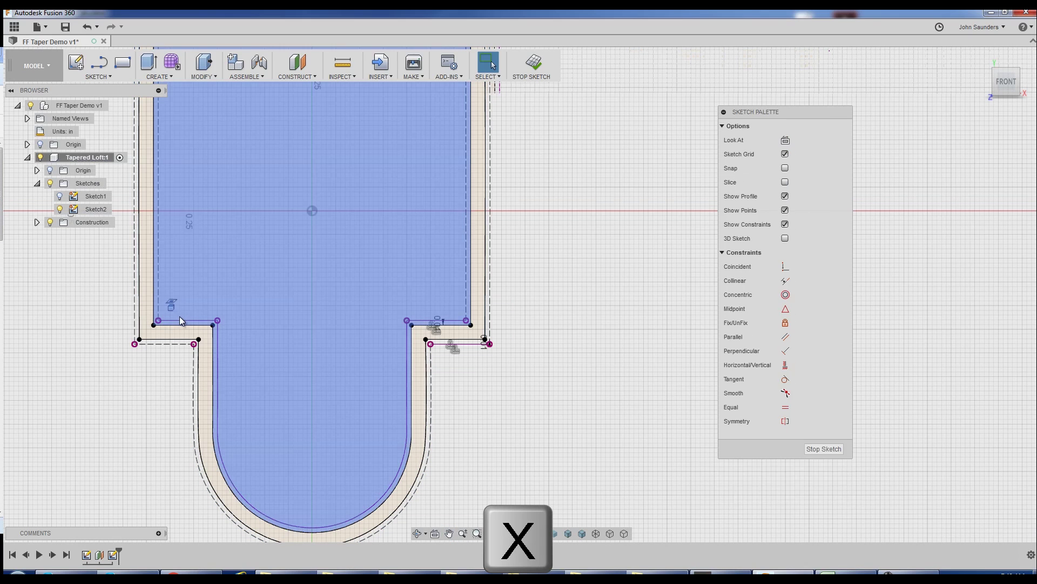
left_click(218, 346)
key("x")
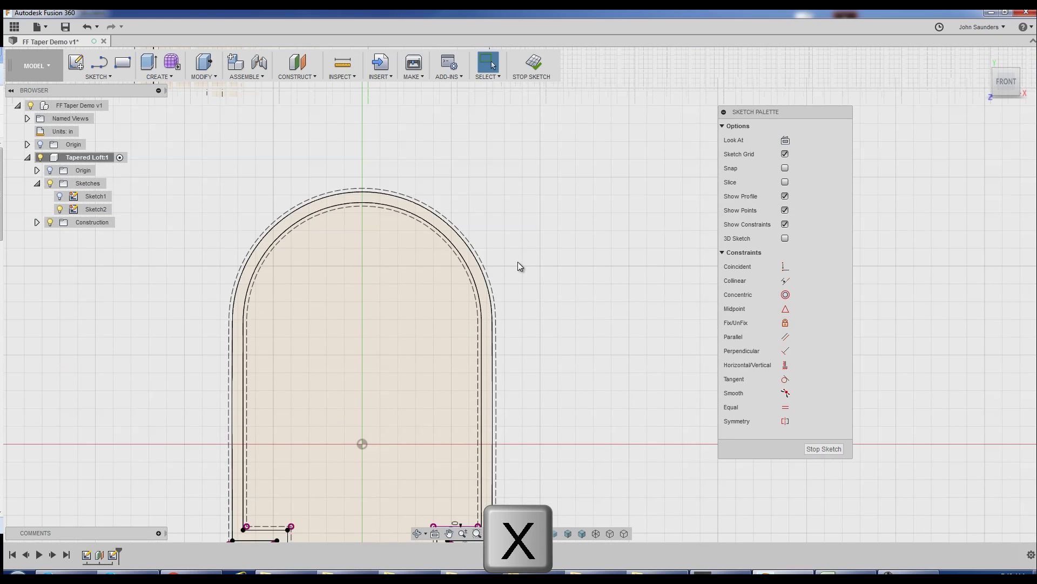
- Finish the offset-plane sketch and show Sketch1 so both profiles are available
middle_click_drag(565, 328, 576, 243)
middle_click_drag(576, 243, 575, 268, "shift")
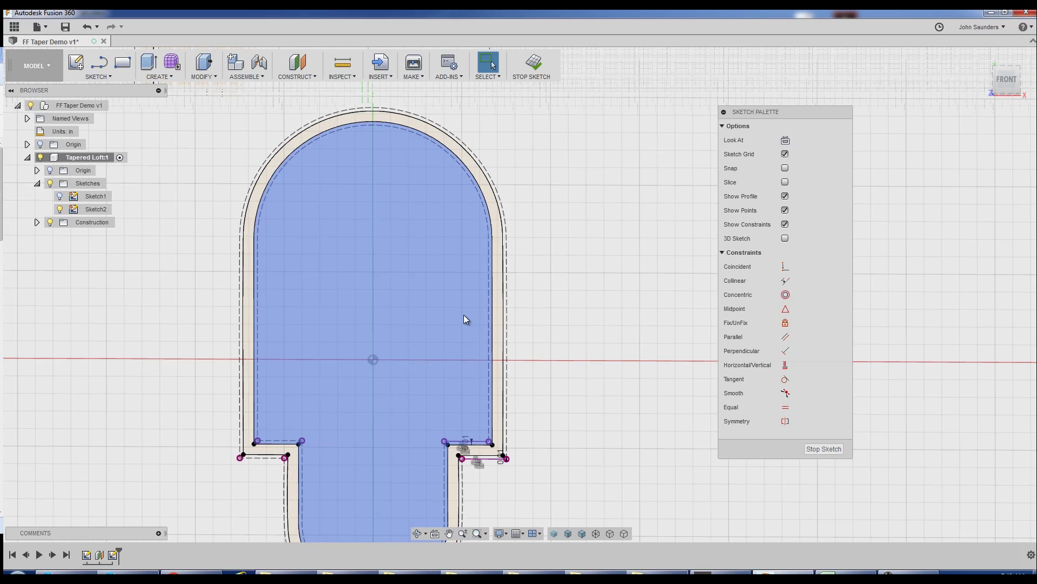
scroll(535, 216, "down", 3)
middle_click_drag(589, 257, 592, 208, "shift")
left_click(527, 66)
middle_click_drag(192, 278, 175, 244, "shift")
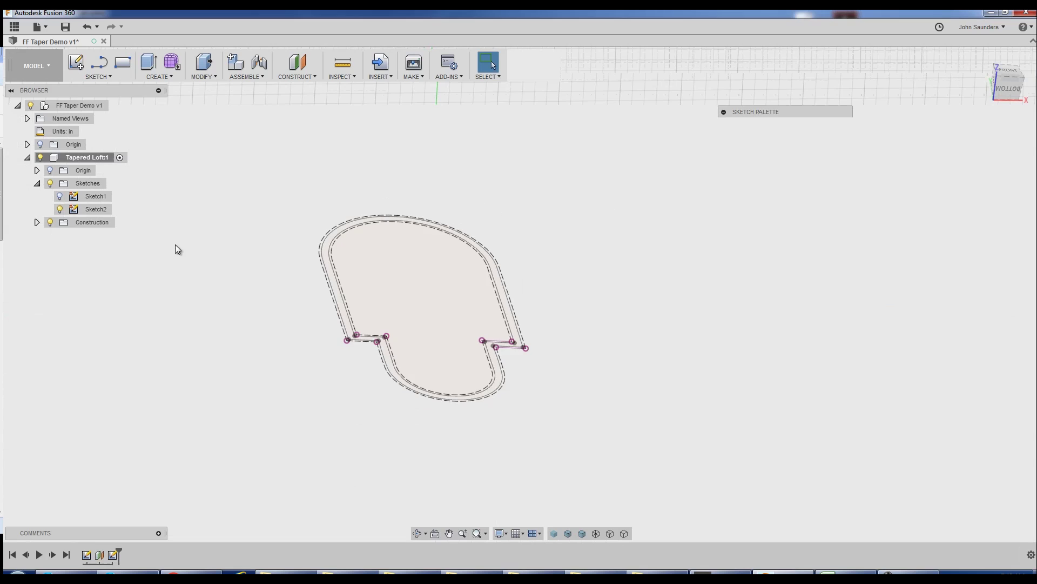
left_click(59, 196)
scroll(200, 294, "down", 2)
middle_click_drag(254, 289, 279, 244)
scroll(271, 306, "down", 3)
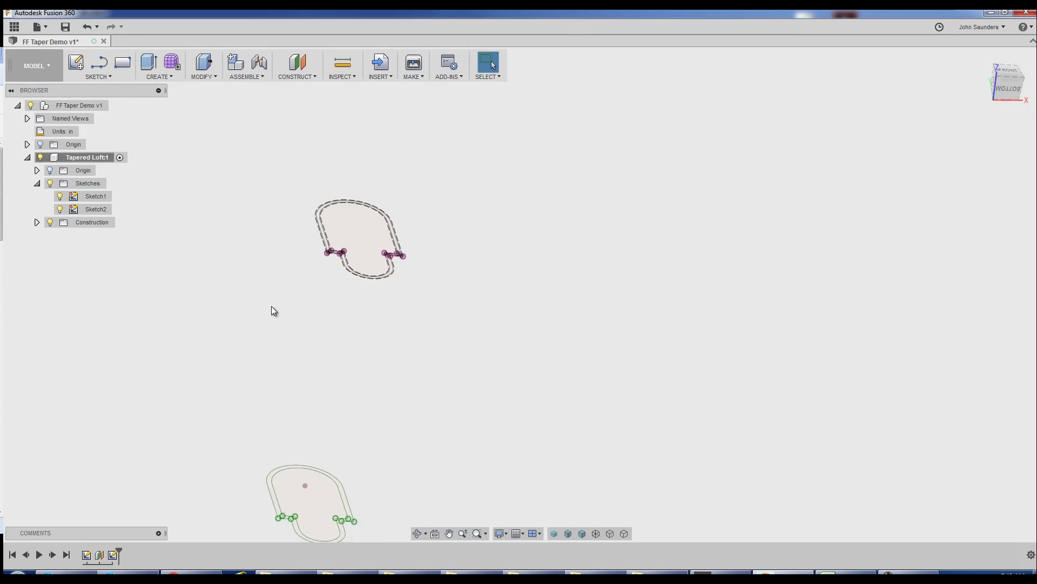
- Loft a new body from the ring-shaped profile of Sketch1 to the matching ring profile of Sketch2
type("s")
type("loft")
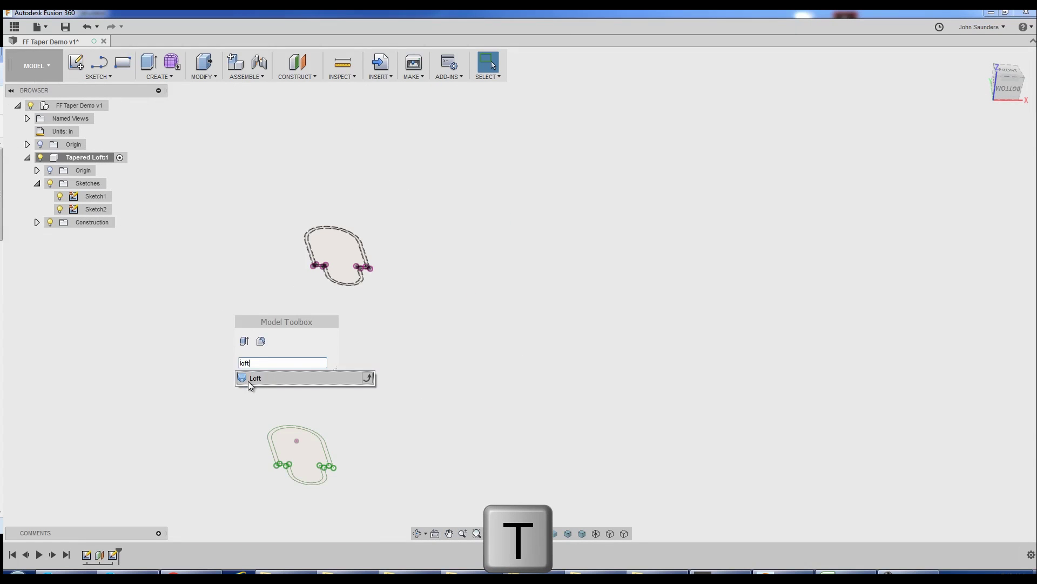
left_click(250, 378)
scroll(389, 429, "up", 3)
scroll(379, 427, "up", 3)
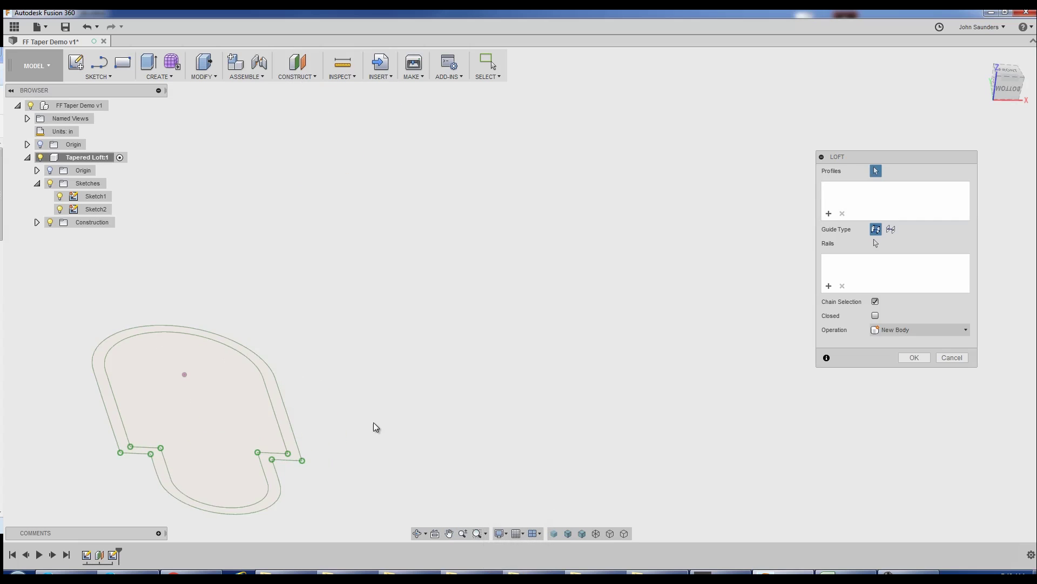
left_click(285, 418)
scroll(391, 395, "down", 3)
scroll(476, 227, "up", 5)
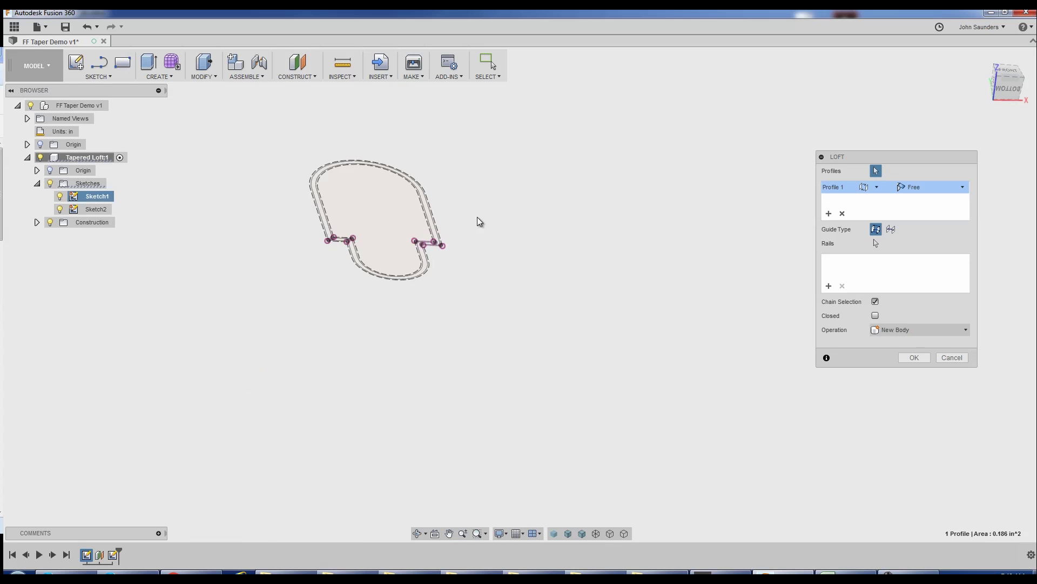
left_click(387, 220)
scroll(650, 357, "down", 3)
middle_click_drag(649, 358, 867, 331, "shift")
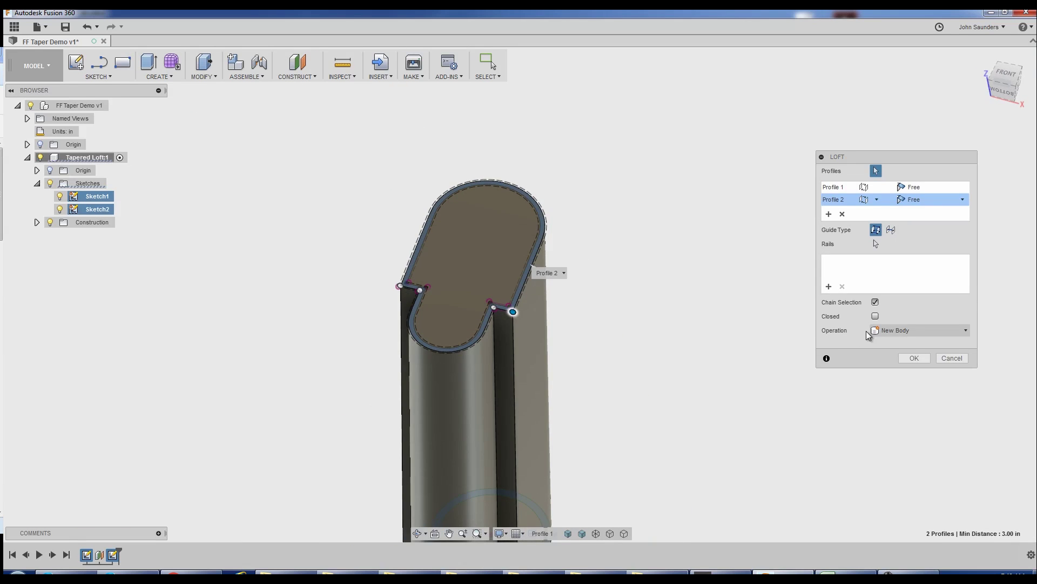
left_click(911, 358)
- Review the profiles used by the finished loft feature without altering its settings
middle_click_drag(801, 364, 603, 314, "shift")
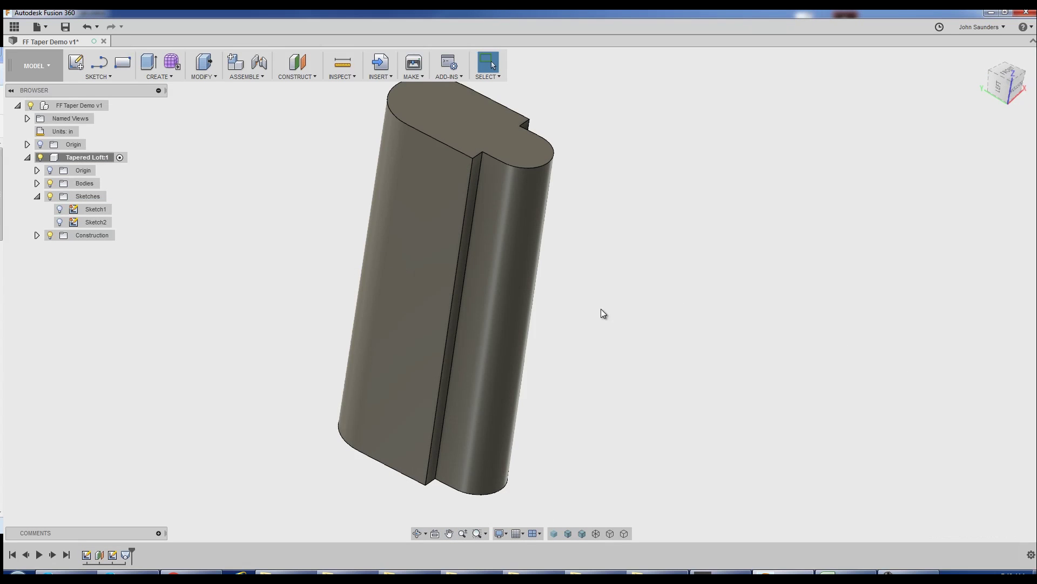
left_click(125, 554)
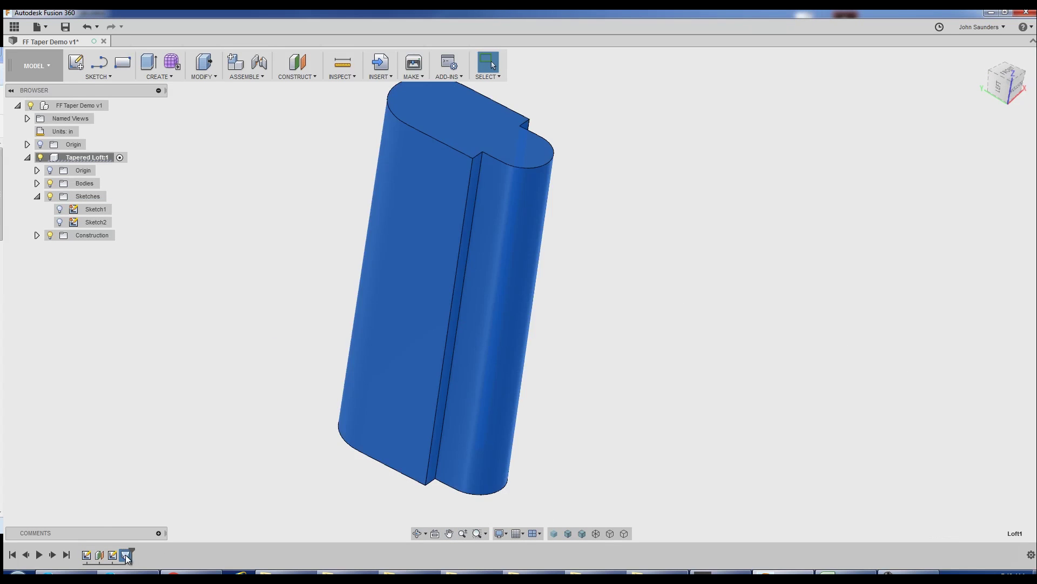
right_click(127, 555)
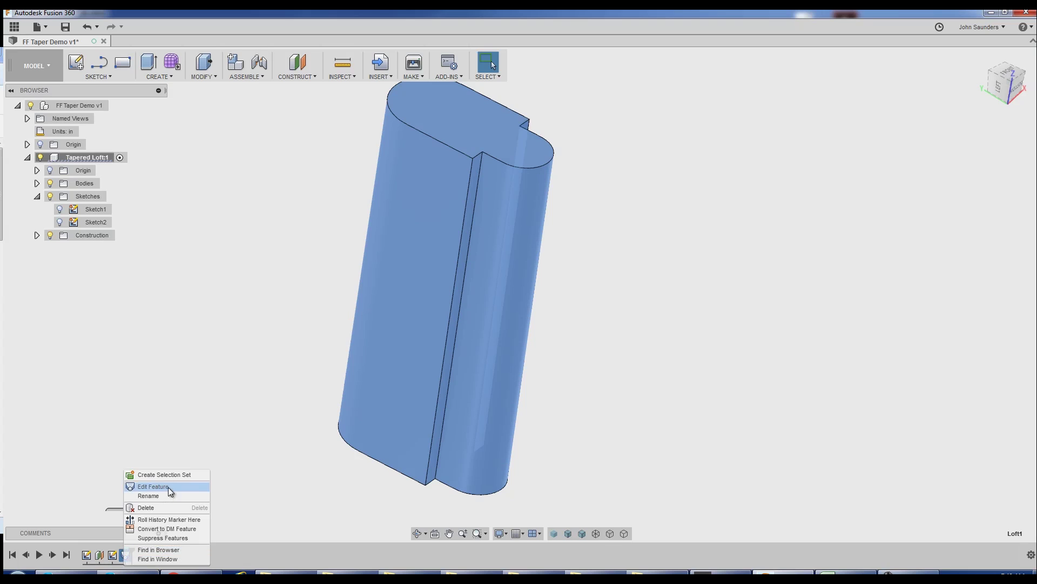
left_click(168, 487)
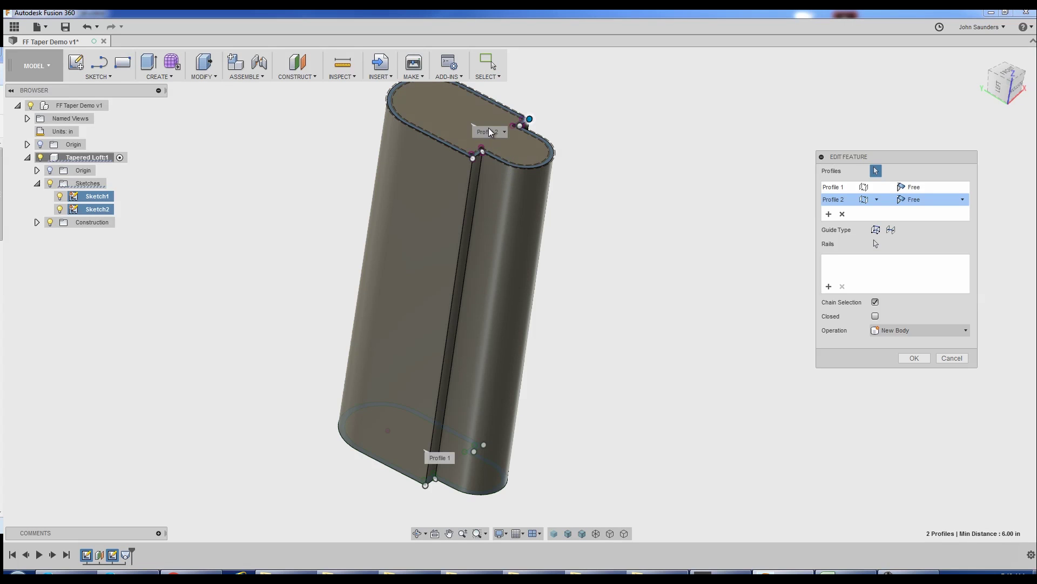
left_click(915, 357)
left_click_drag(182, 380, 230, 404)
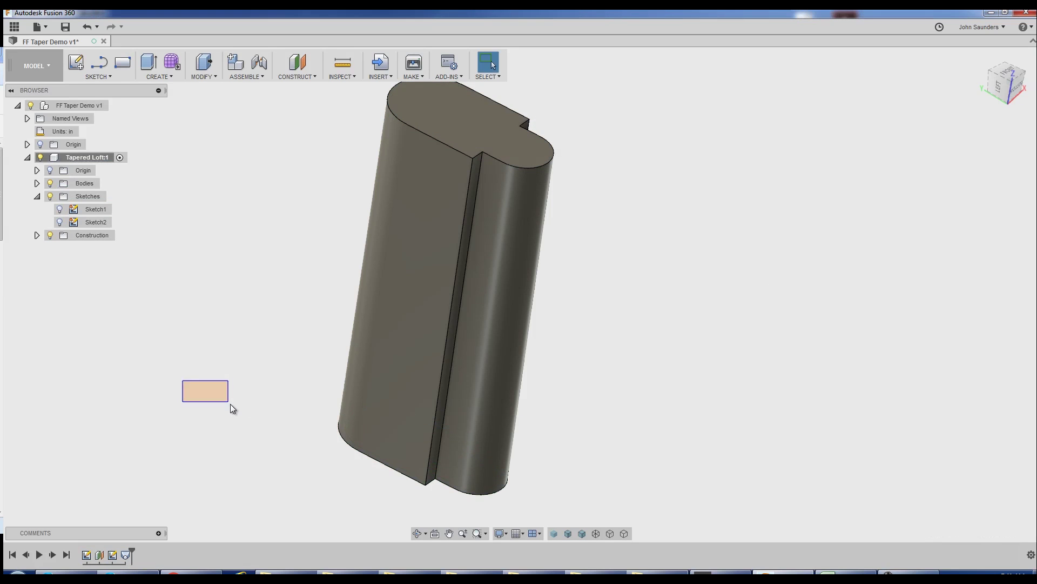
- Cut the inside of the lofted body with a second loft between the inner profiles of Sketch1 and Sketch2, hiding Body1 while selecting them
type("sloft")
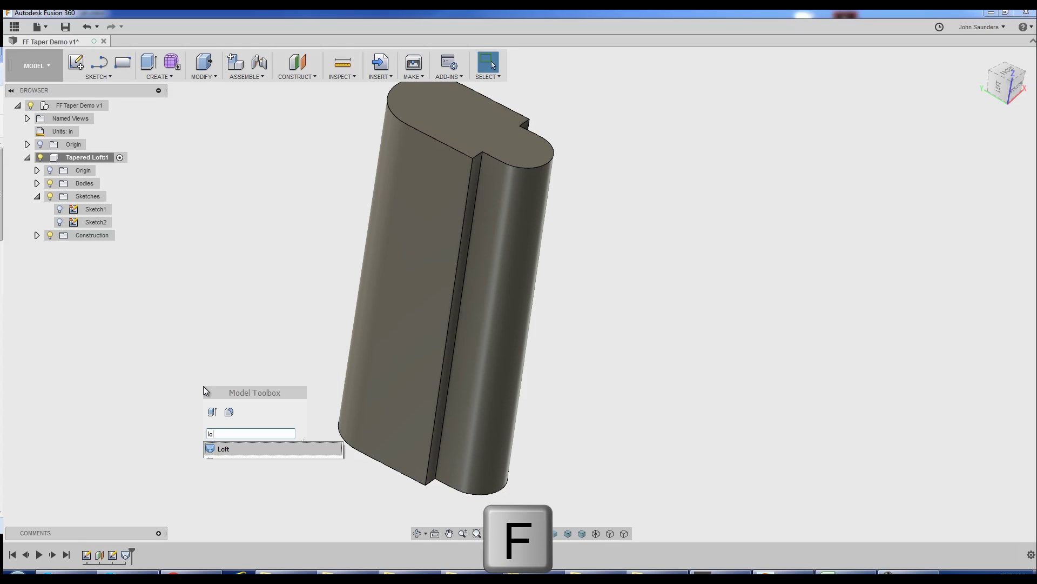
key("Return")
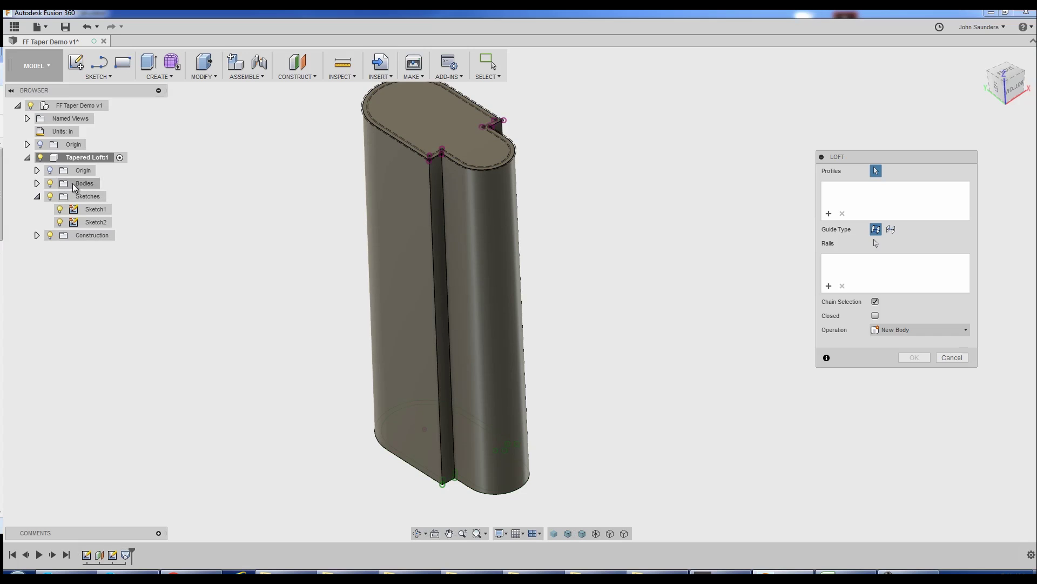
left_click(37, 184)
left_click(59, 196)
left_click(431, 442)
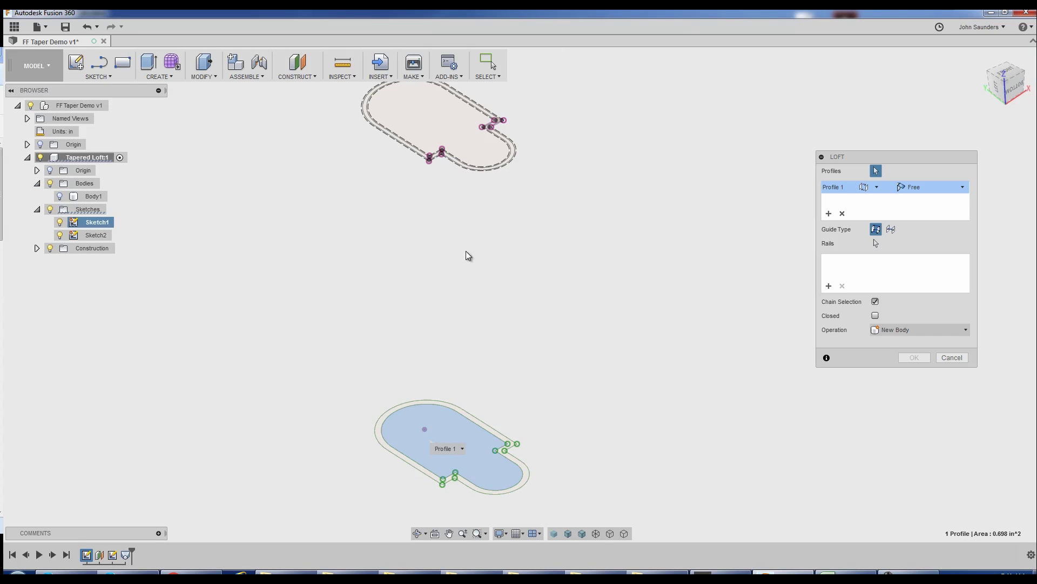
left_click(450, 137)
left_click(60, 196)
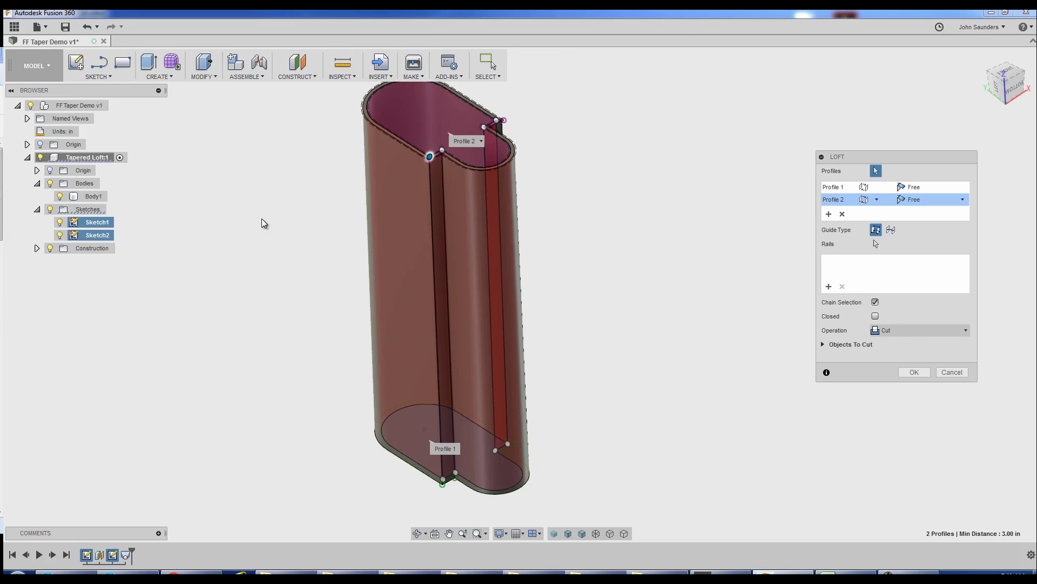
left_click(913, 372)
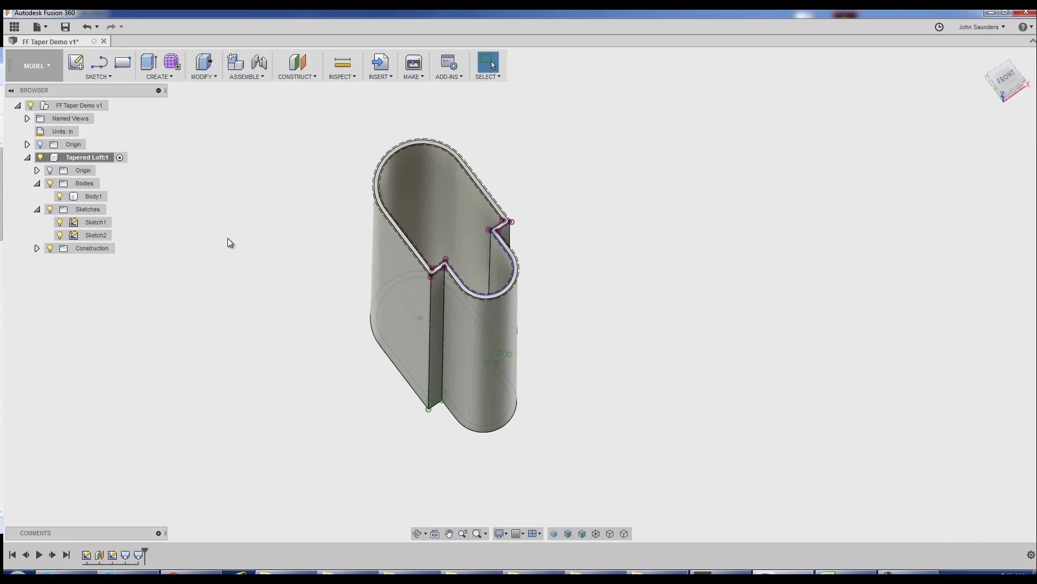
- Hide Sketch1 and Sketch2 to leave only the hollow body displayed
left_click(60, 222)
left_click(60, 235)
mouse_move(178, 255)
middle_mouse_down("shift")
mouse_move(238, 304)
mouse_move(247, 278)
mouse_move(216, 241)
mouse_move(211, 280)
mouse_move(172, 299)
mouse_move(237, 338)
mouse_move(239, 350)
middle_mouse_up("shift")
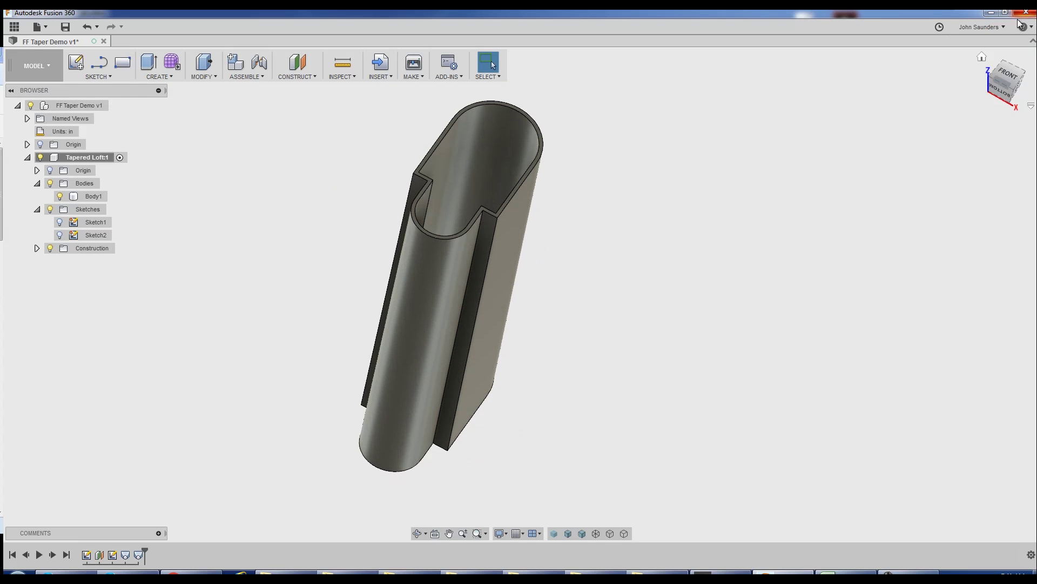
- Measure the distance between the inner and outer shoulder corner vertices at the tube's offset-plane end
left_click(1000, 74)
middle_click_drag(773, 147, 621, 291, "shift")
scroll(589, 278, "up", 5)
left_click(580, 276)
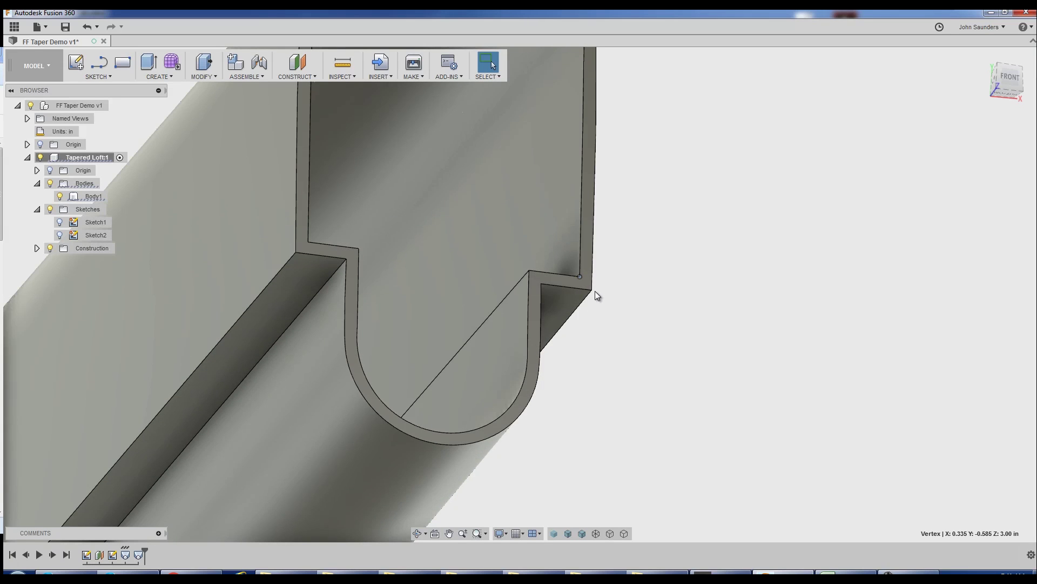
left_click(592, 290, "ctrl")
scroll(848, 424, "down", 5)
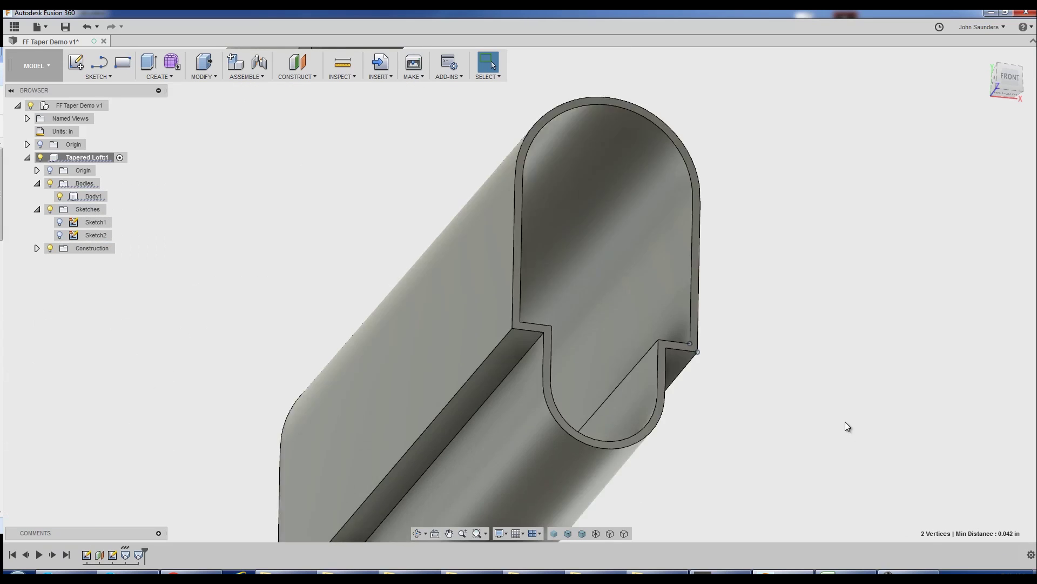
- Measure the distance between the inner and outer shoulder corner vertices at the tube's base end
middle_click_drag(848, 424, 676, 197, "shift")
left_click(545, 336)
left_click(480, 347)
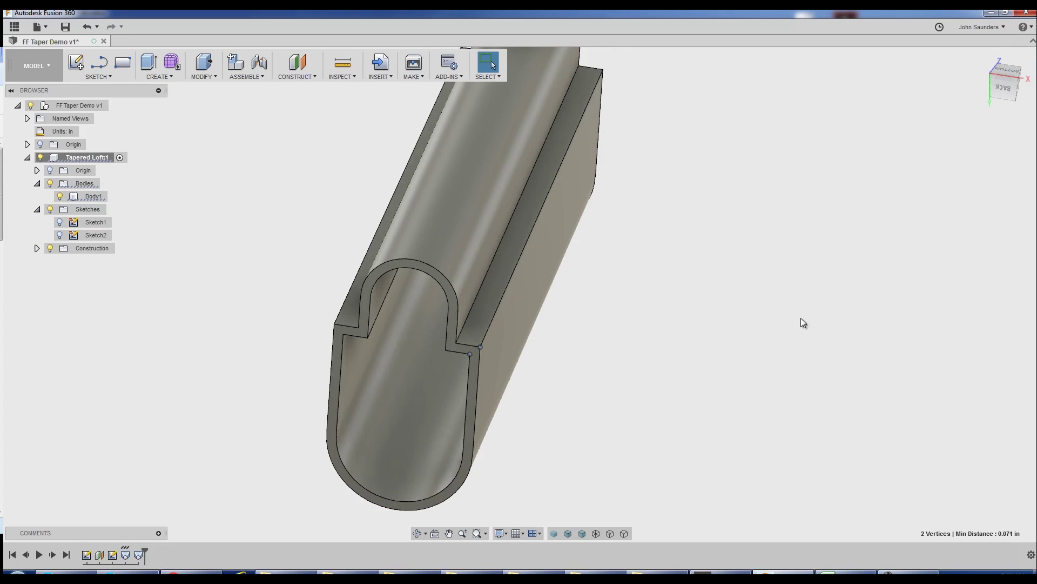
scroll(718, 218, "down", 5)
middle_click_drag(718, 218, 285, 267, "shift")
- Roll the design history back to before both lofts and show Sketch1 and Sketch2
left_click(126, 552)
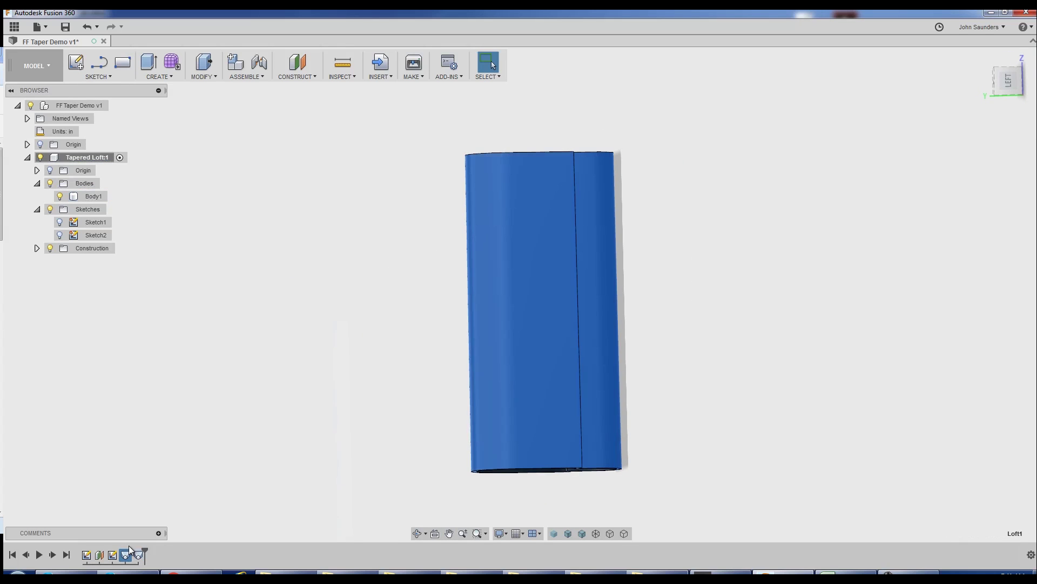
left_click_drag(145, 556, 119, 555)
left_click(60, 196)
left_click(60, 209)
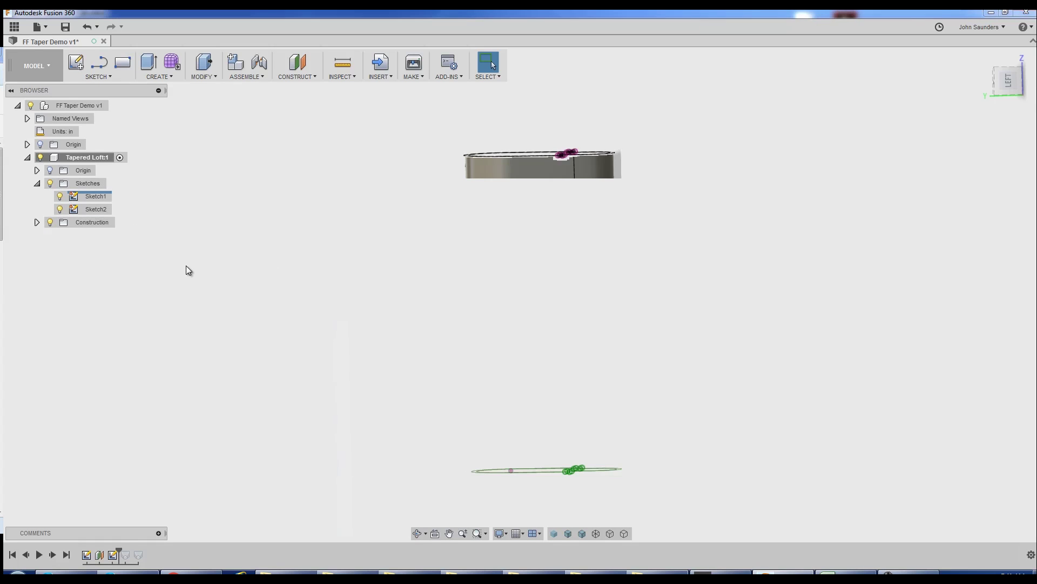
- Start a 3-Point Arc in a new sketch on the origin's vertical YZ plane
middle_click_drag(227, 248, 239, 241, "shift")
key("s")
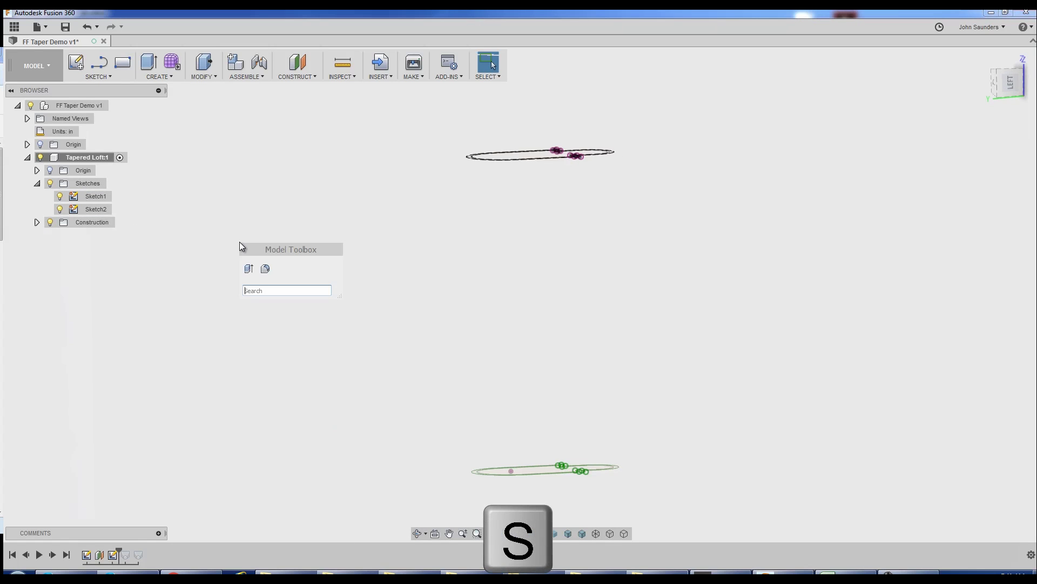
left_click_drag(274, 251, 258, 230)
type("ar")
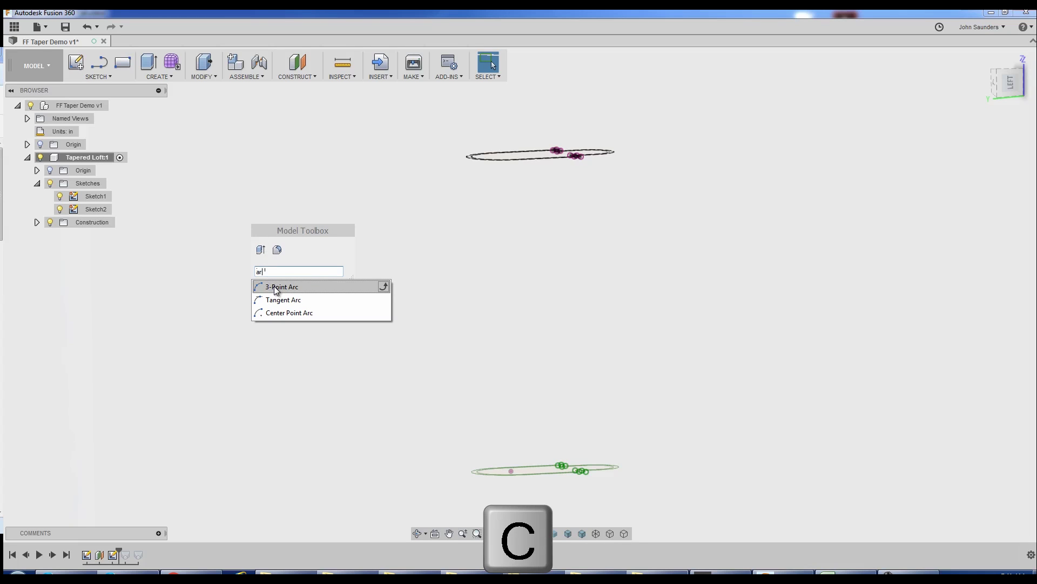
left_click(274, 286)
mouse_move(276, 290)
middle_mouse_down("shift")
mouse_move(266, 304)
mouse_move(284, 303)
middle_mouse_up("shift")
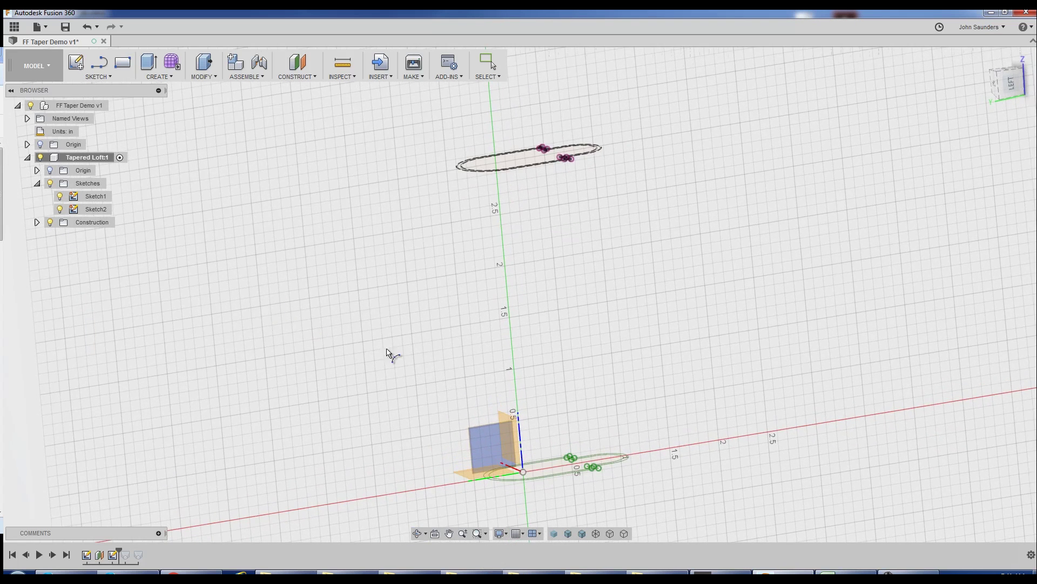
left_click(489, 441)
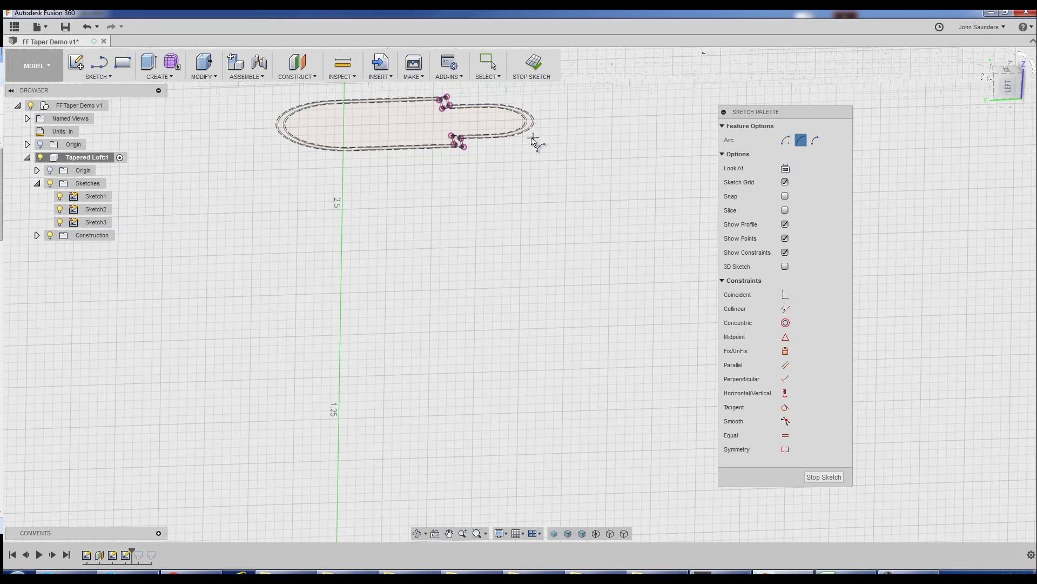
- Draw a 3-point arc about 3 in tall from the origin to the upper profile's centre line, bulging toward the tube's narrower side
scroll(444, 133, "up", 3)
scroll(442, 121, "up", 2)
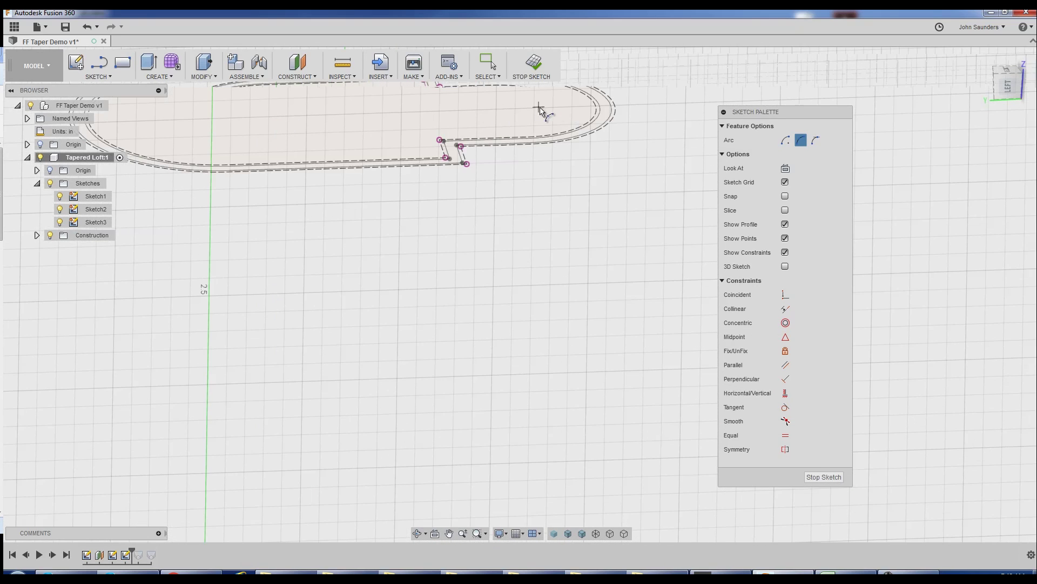
middle_click_drag(559, 132, 569, 135, "shift")
left_click(348, 379)
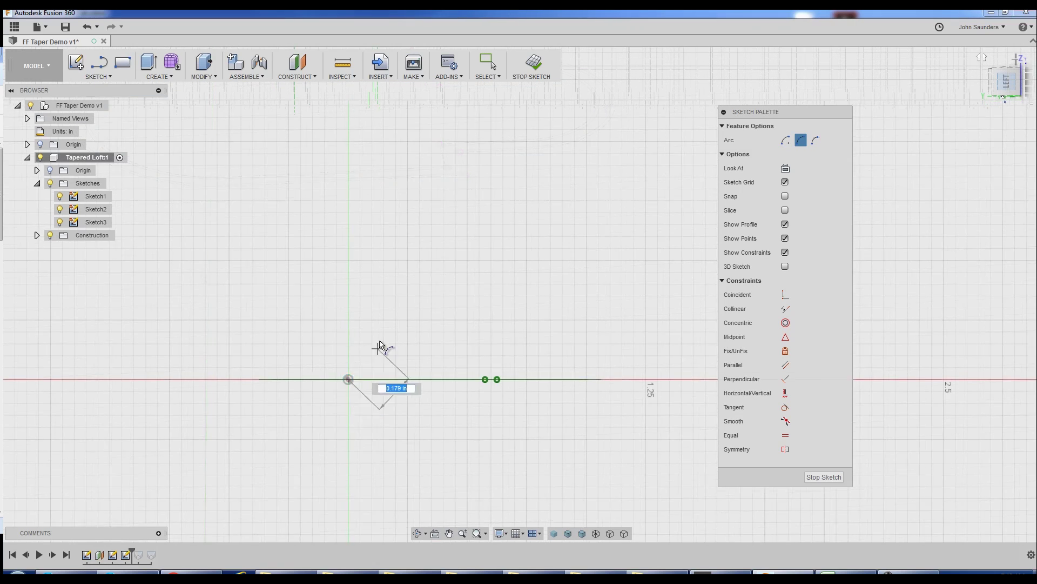
middle_click_drag(382, 347, 388, 441)
scroll(395, 206, "down", 3)
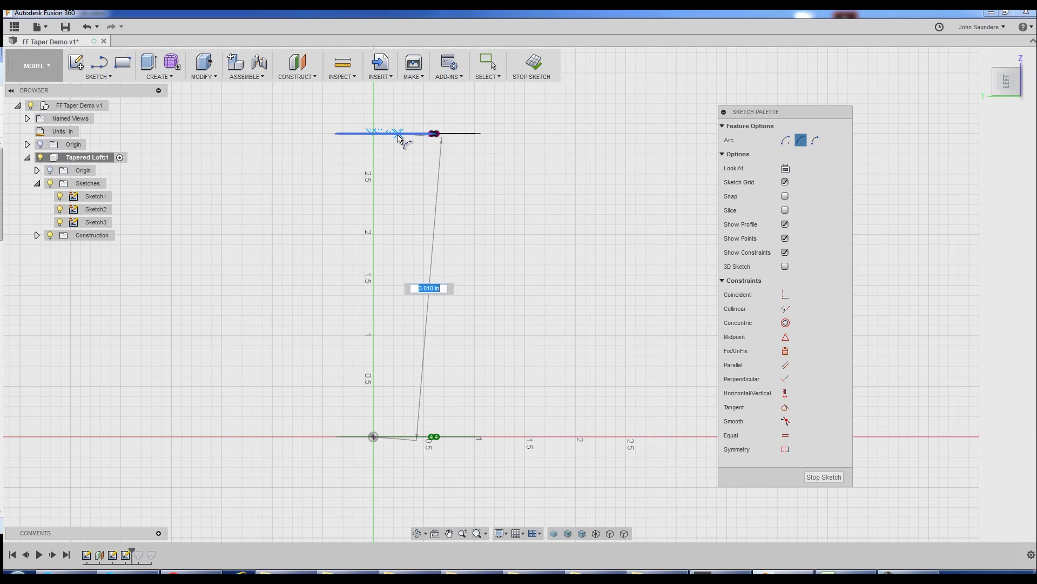
left_click(381, 133)
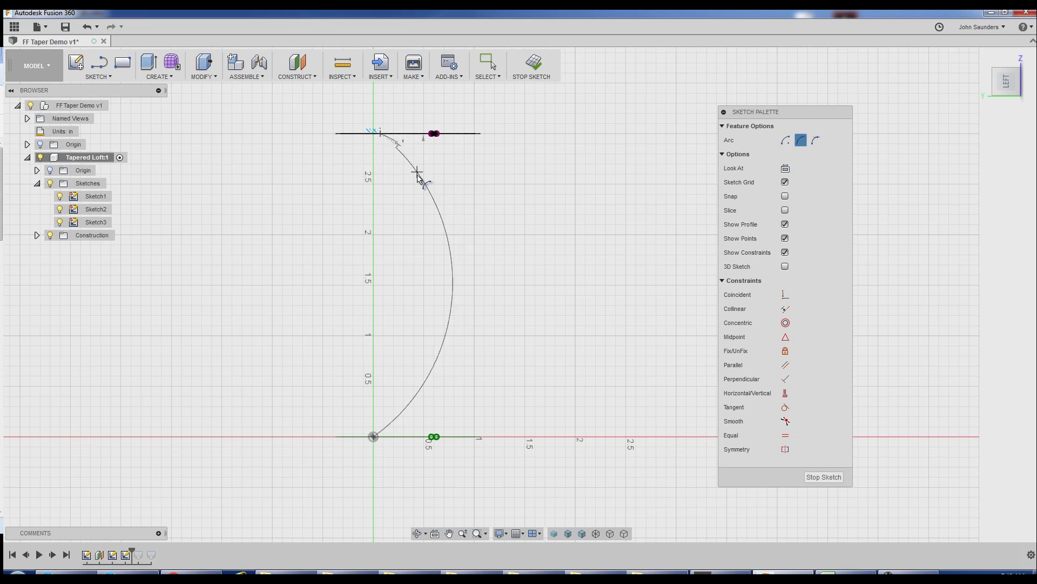
left_click(416, 199)
key("Escape")
- Align the arc's upper endpoint vertically with the origin using a Horizontal/Vertical constraint
middle_click_drag(475, 204, 472, 232, "shift")
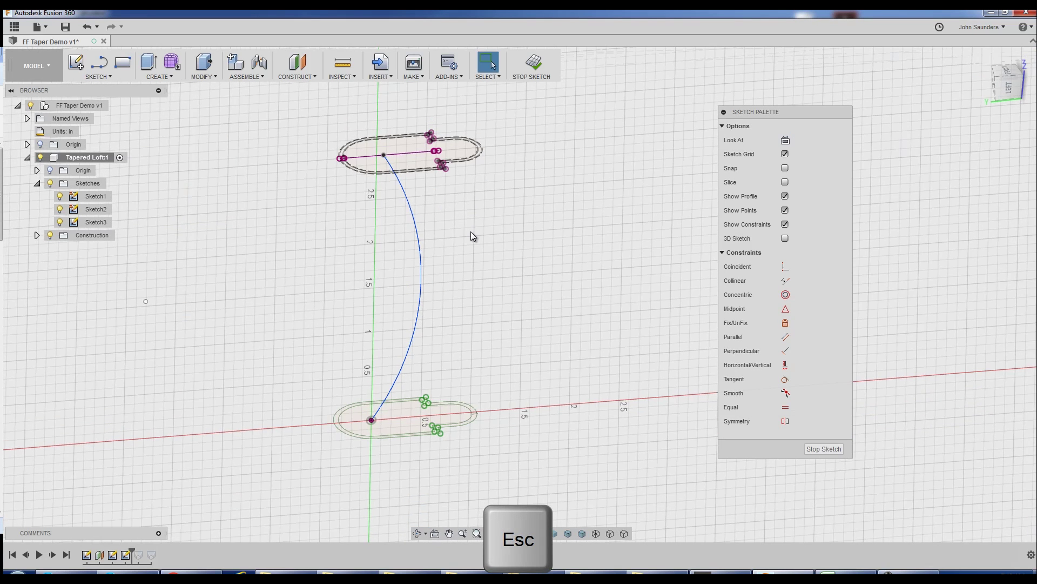
left_click(785, 365)
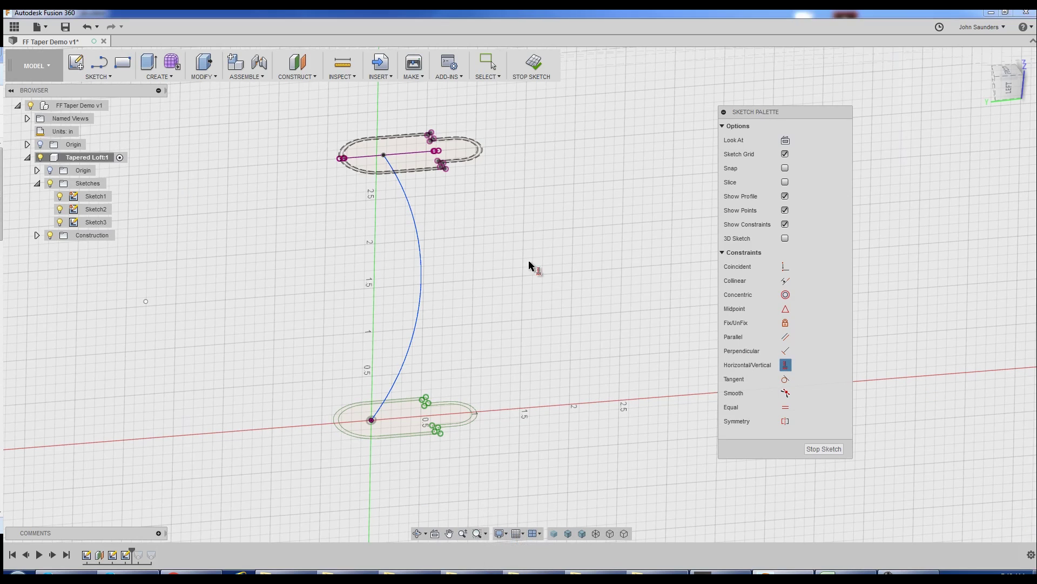
left_click(385, 157)
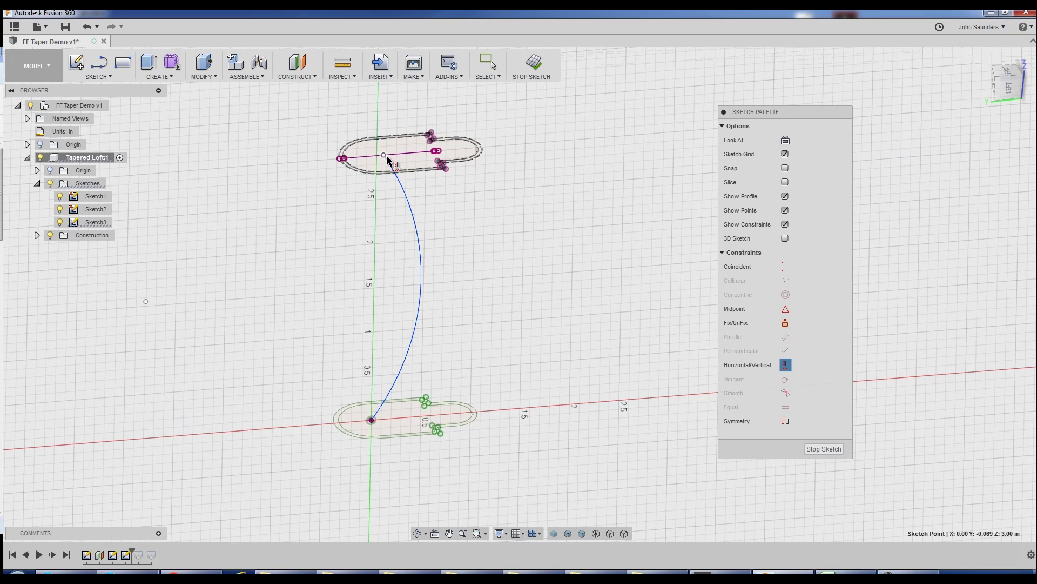
left_click(373, 423)
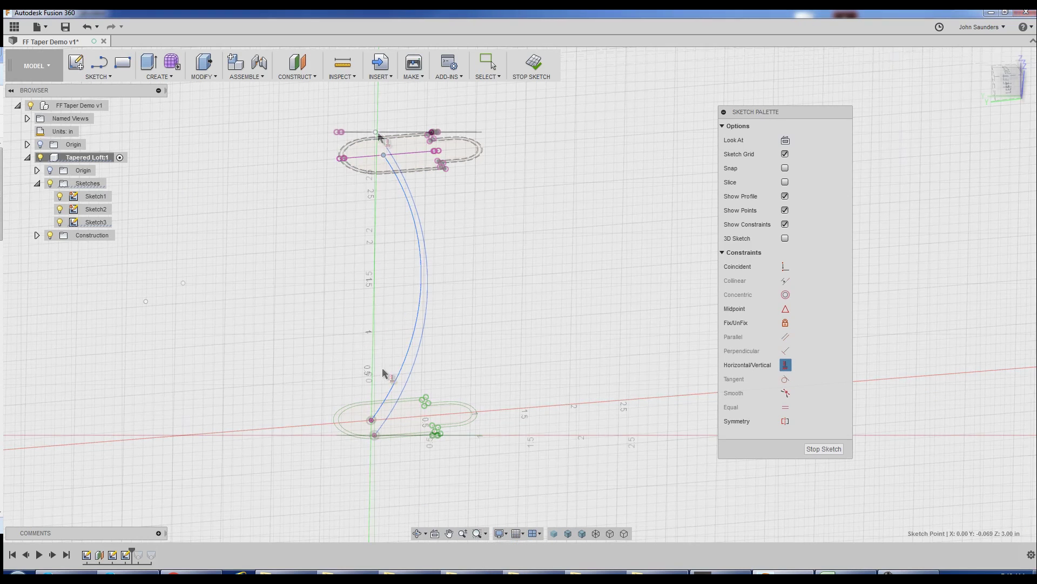
left_click(375, 435)
key("Escape")
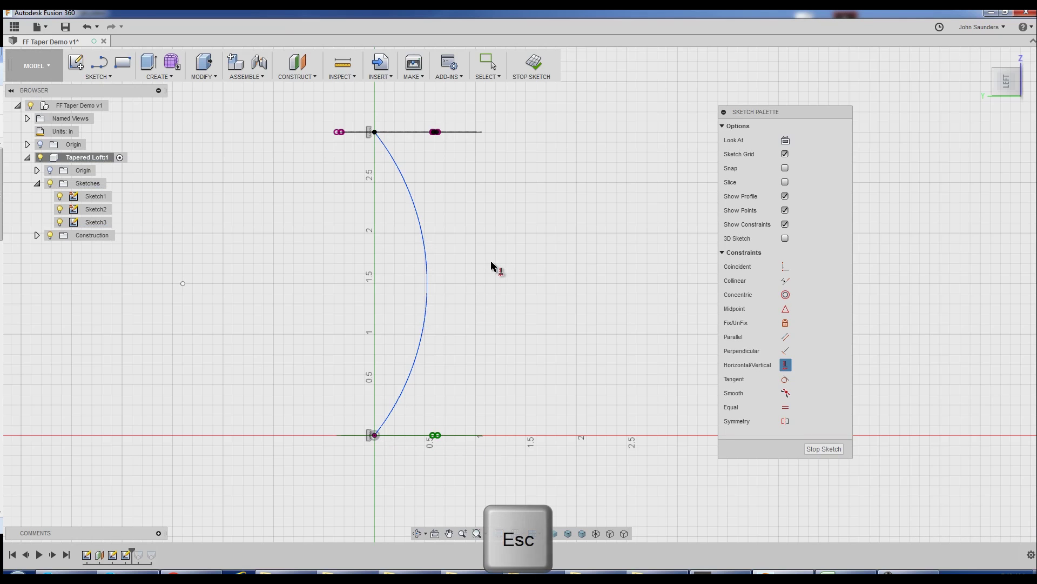
- Dimension the arc's radius as 4 in and finish the sketch
key("d")
left_click(426, 282)
left_click(326, 285)
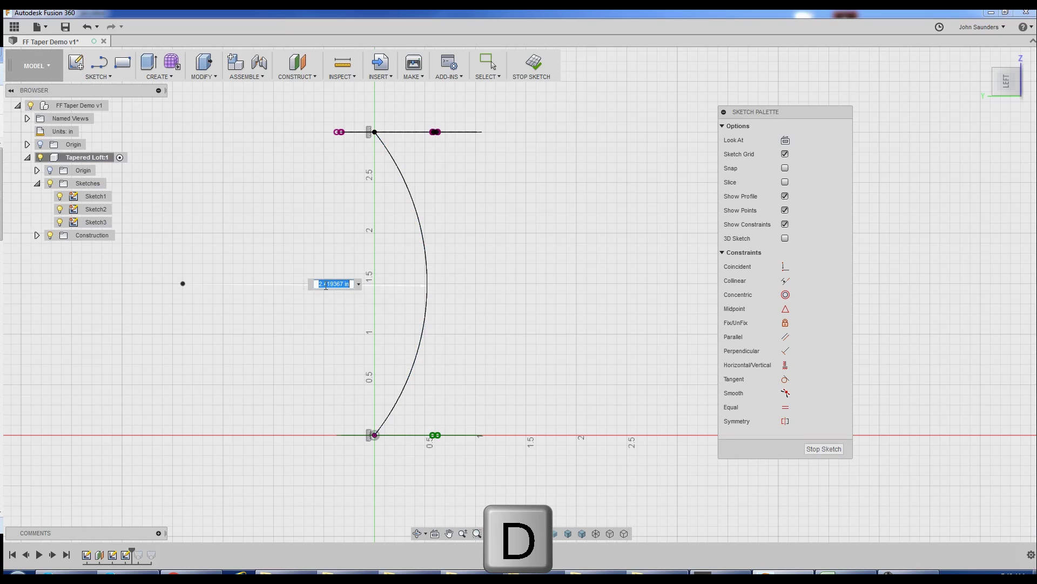
type("4")
key("Return")
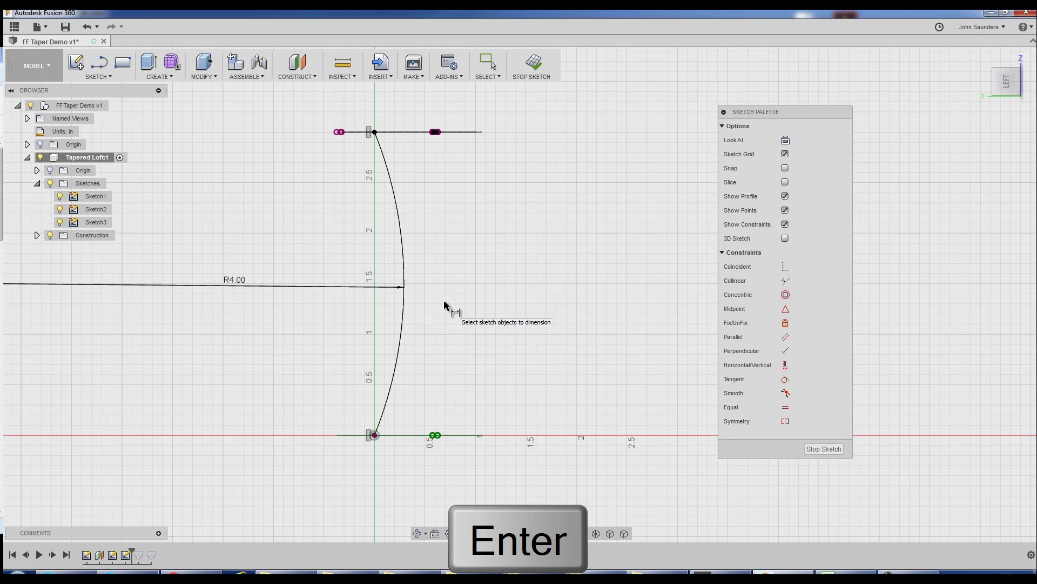
scroll(444, 304, "down", 2)
middle_click_drag(439, 274, 466, 280, "shift")
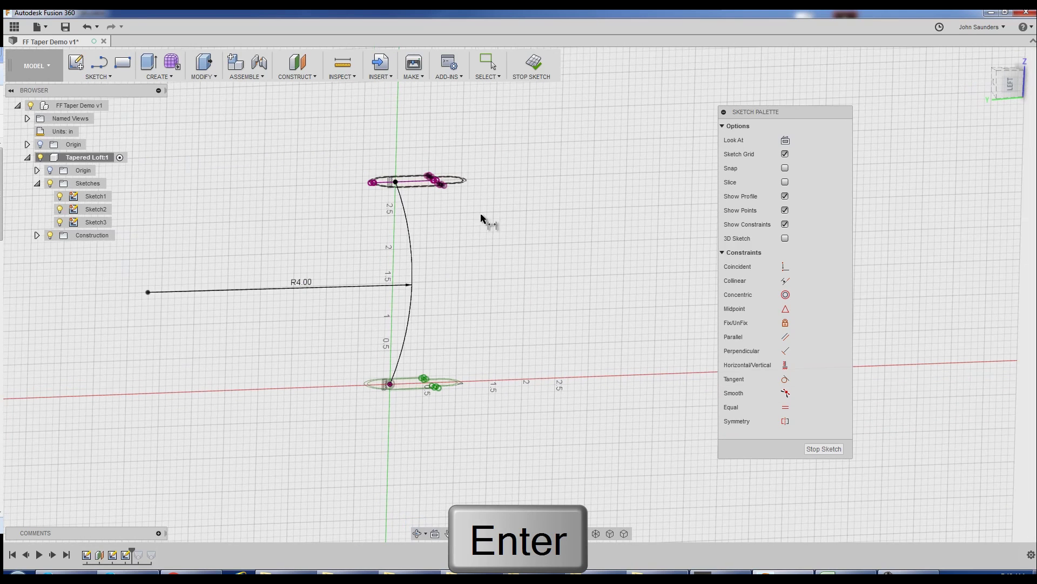
left_click(533, 64)
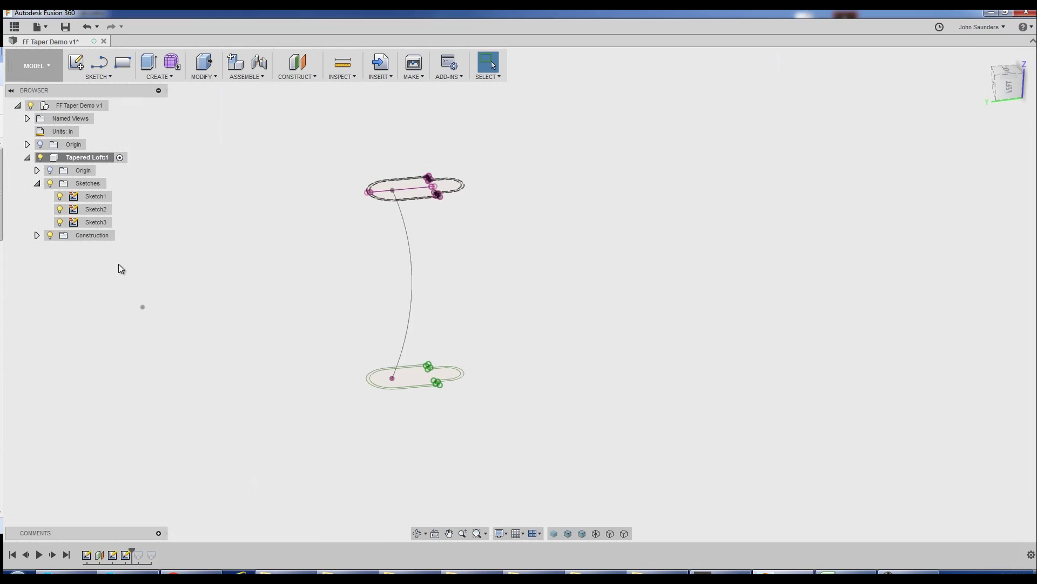
- Roll the history forward past the first loft and edit that loft to follow the sketched arc as its centerline
left_click_drag(133, 556, 142, 556)
right_click(140, 553)
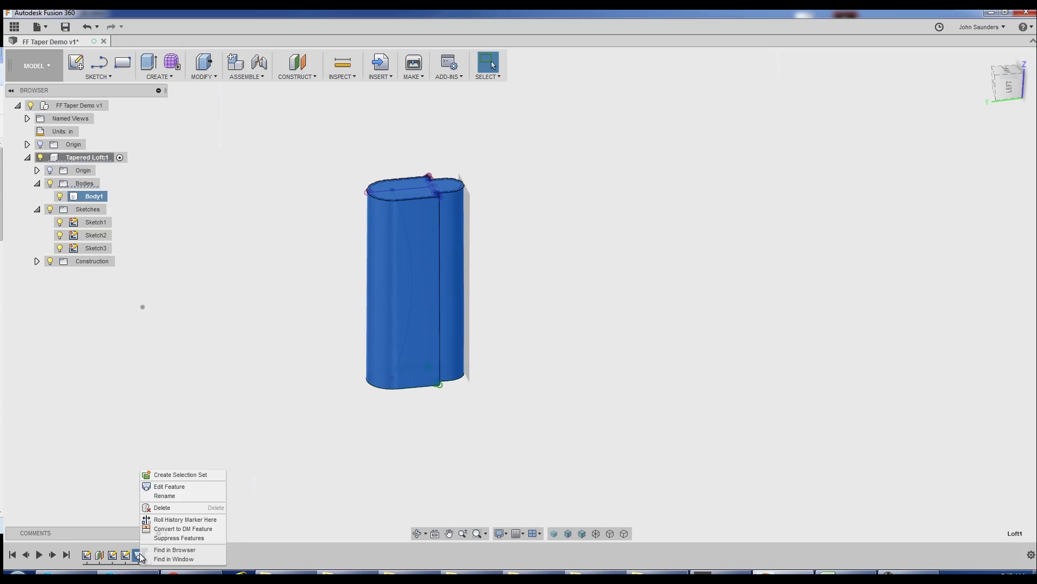
left_click(161, 489)
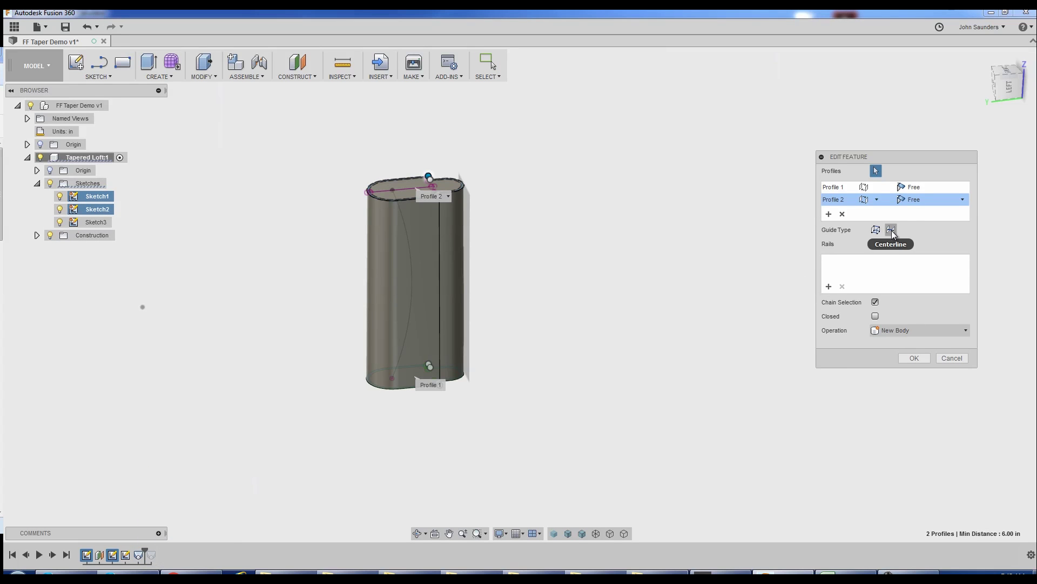
left_click(891, 231)
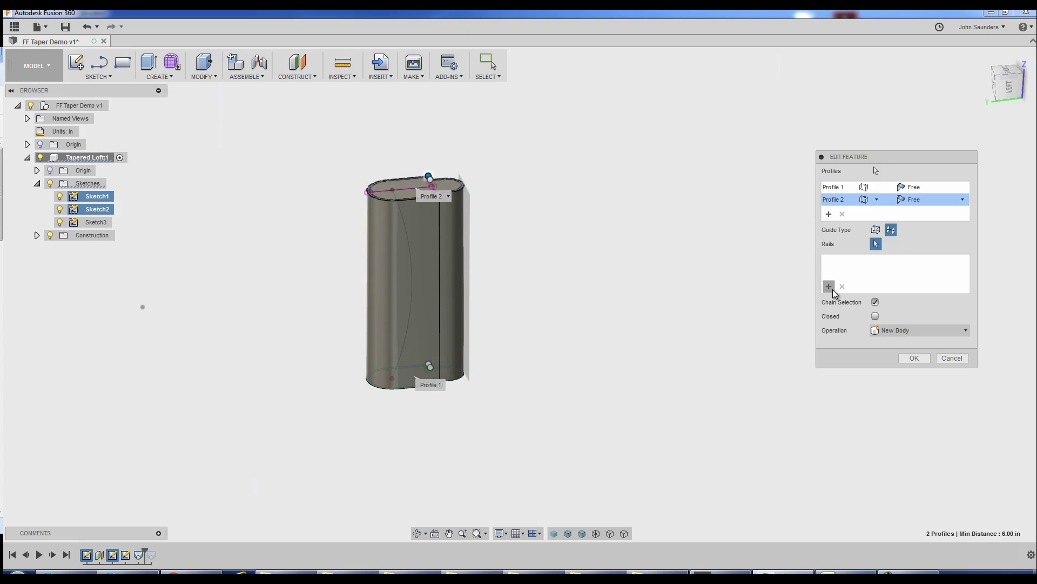
left_click(412, 267)
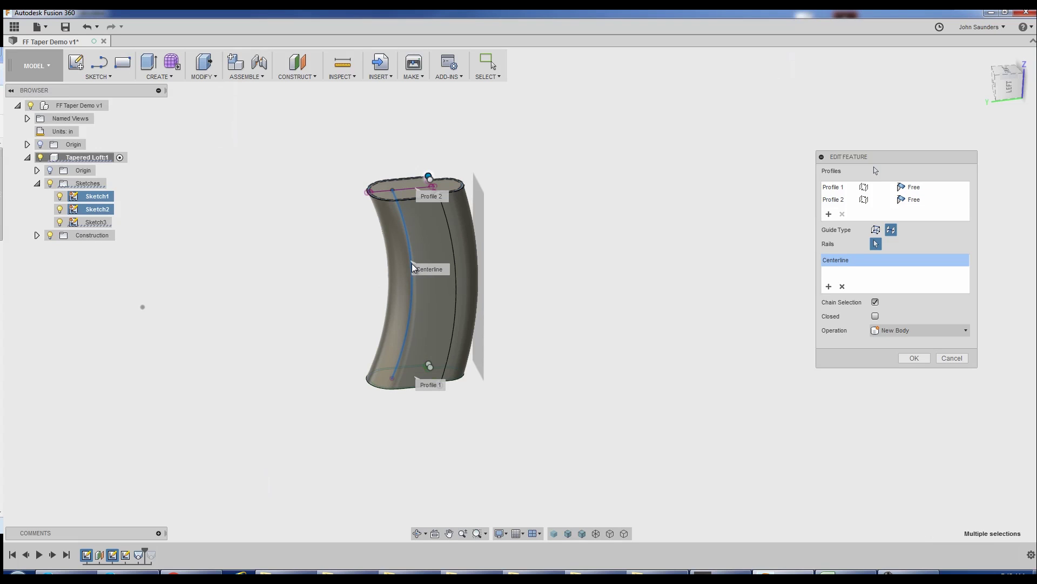
left_click(913, 358)
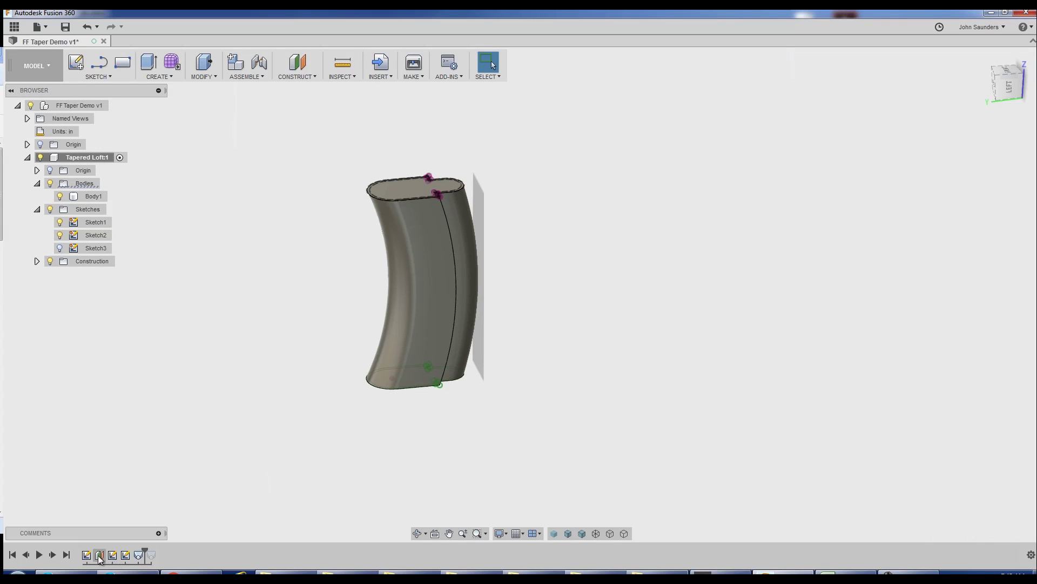
- Edit the second loft, the inner cut, to follow the Sketch3 arc as its centerline, and hide the sketches
right_click(151, 556)
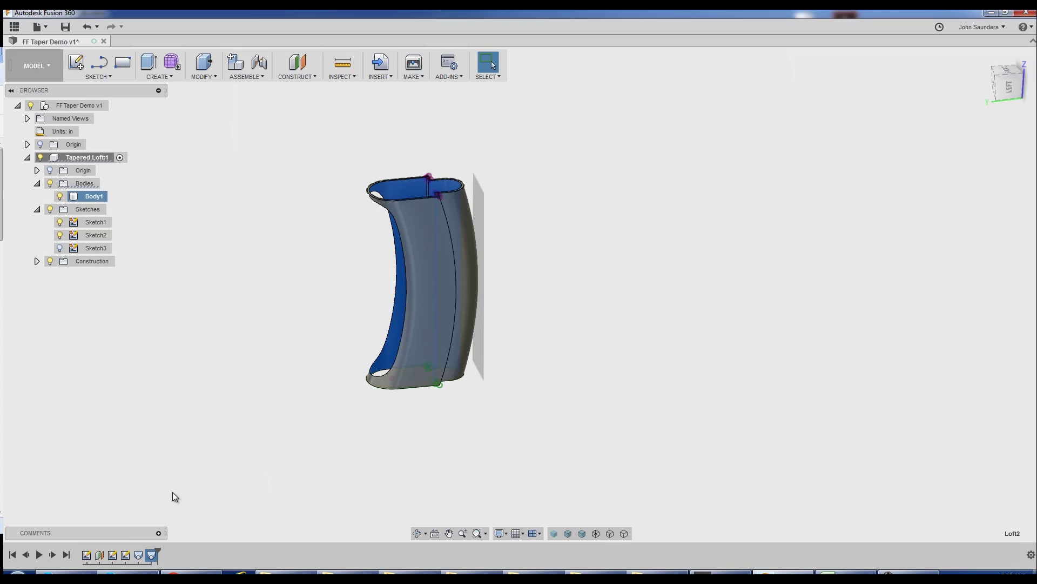
left_click(173, 493)
left_click(891, 231)
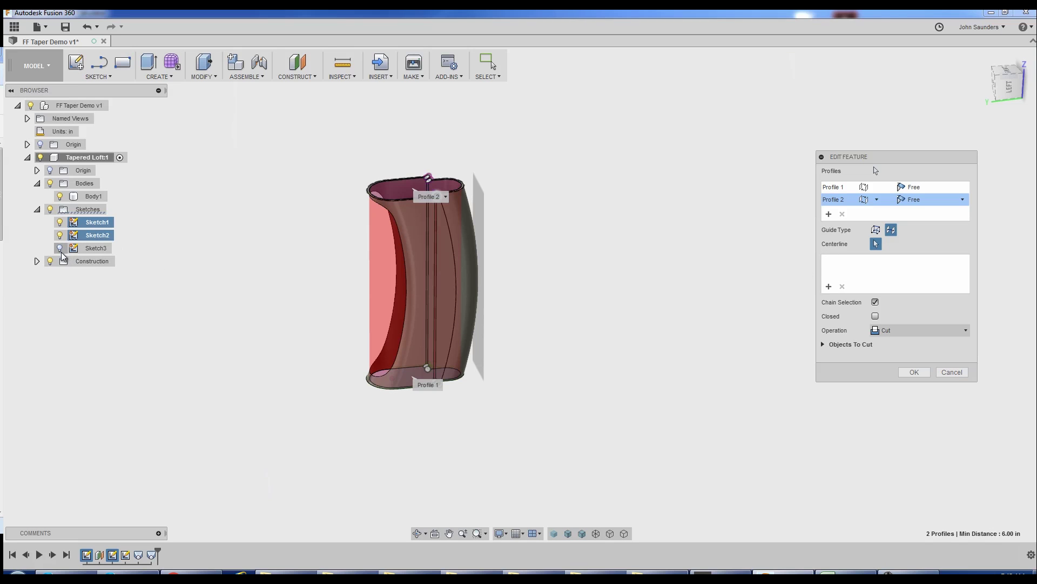
mouse_move(465, 267)
middle_mouse_down("shift")
mouse_move(458, 273)
mouse_move(500, 271)
mouse_move(489, 295)
middle_mouse_up("shift")
left_click(59, 235)
left_click(60, 222)
left_click(392, 260)
left_click(914, 372)
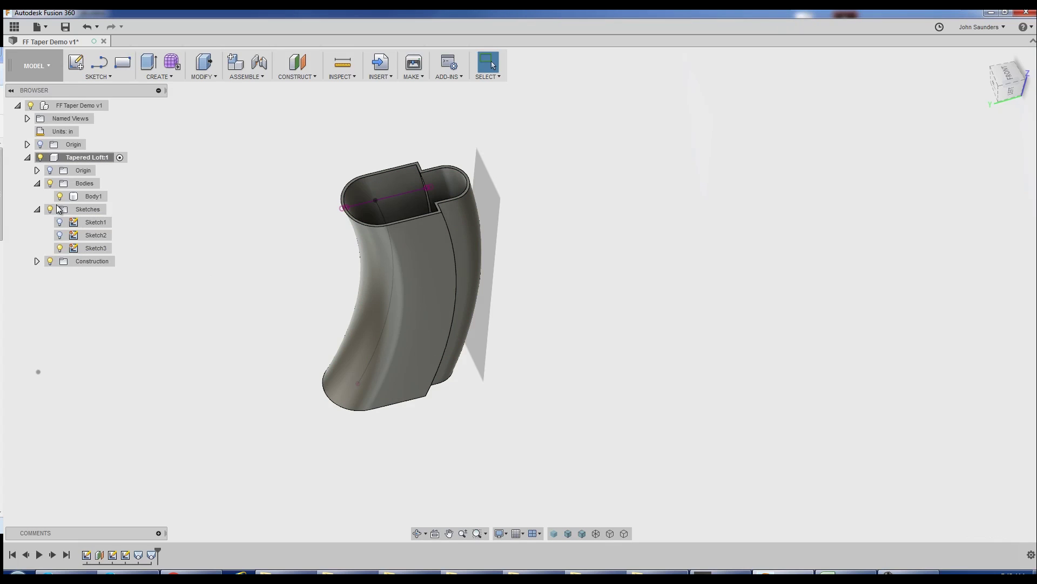
middle_click_drag(194, 236, 285, 272, "shift")
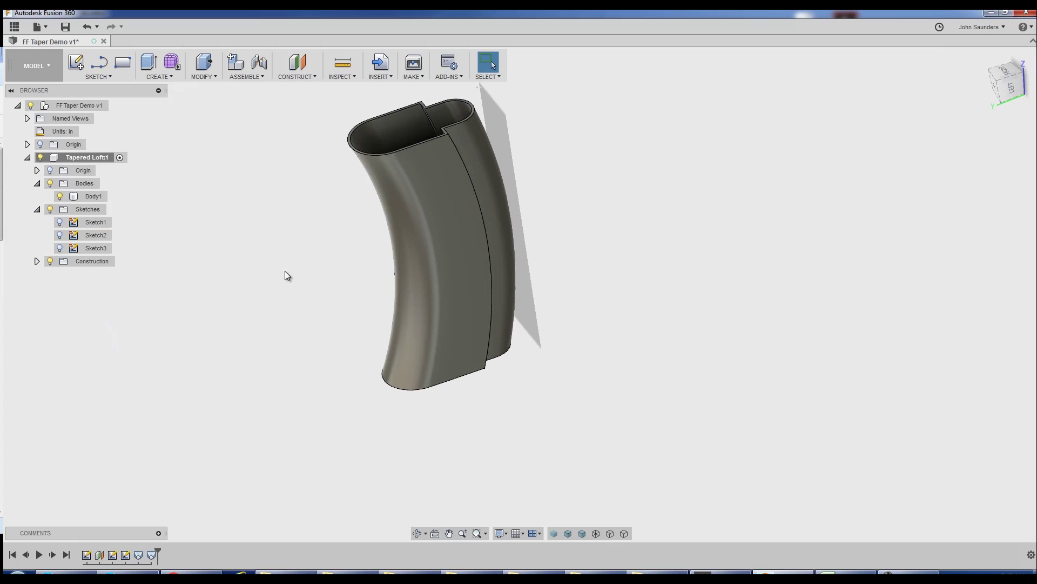